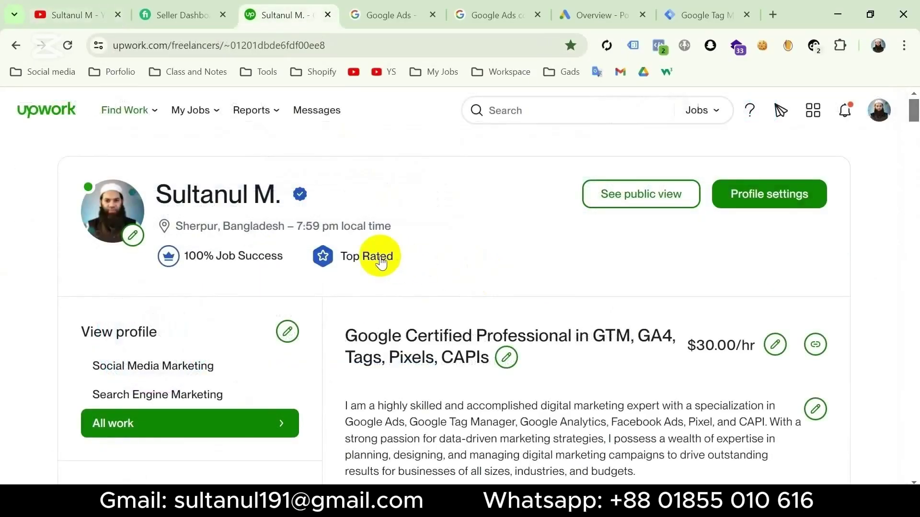
- Glance at the Fiverr seller dashboard stats, then return to the Upwork freelancer profile
mouse_move(378, 261)
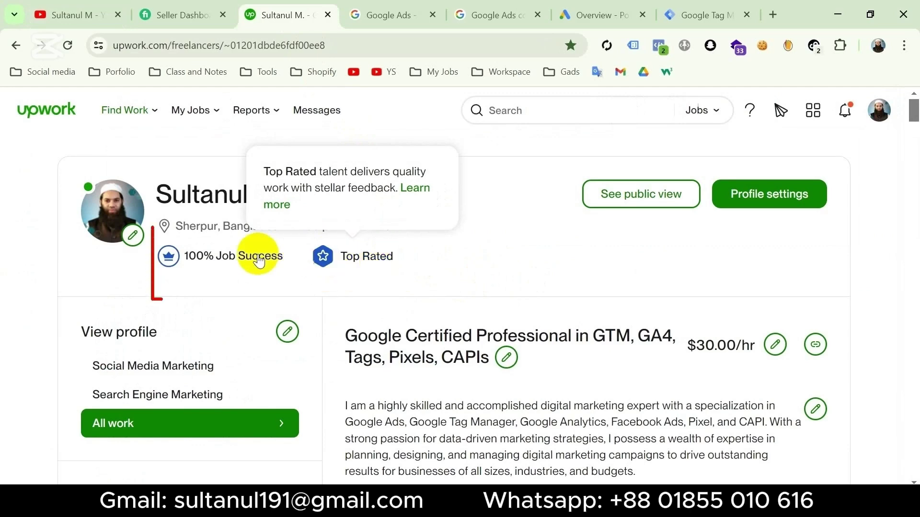
mouse_move(239, 264)
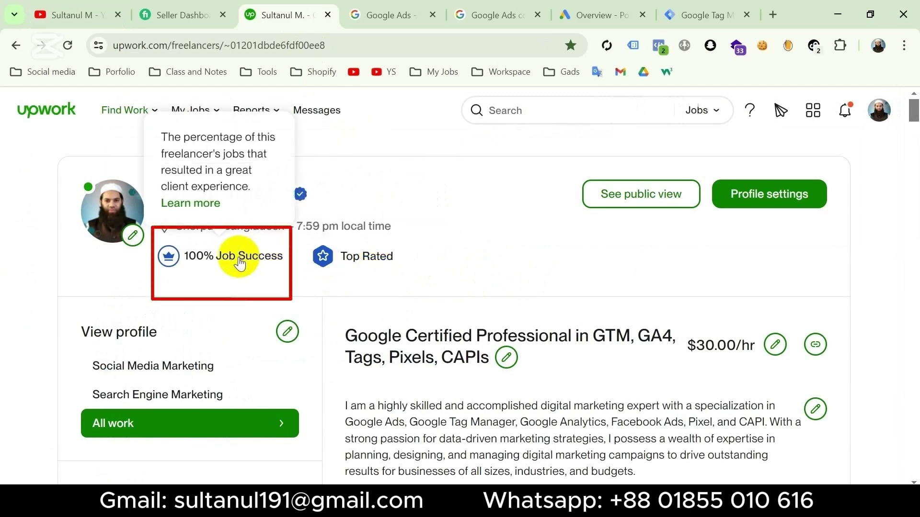
click(185, 15)
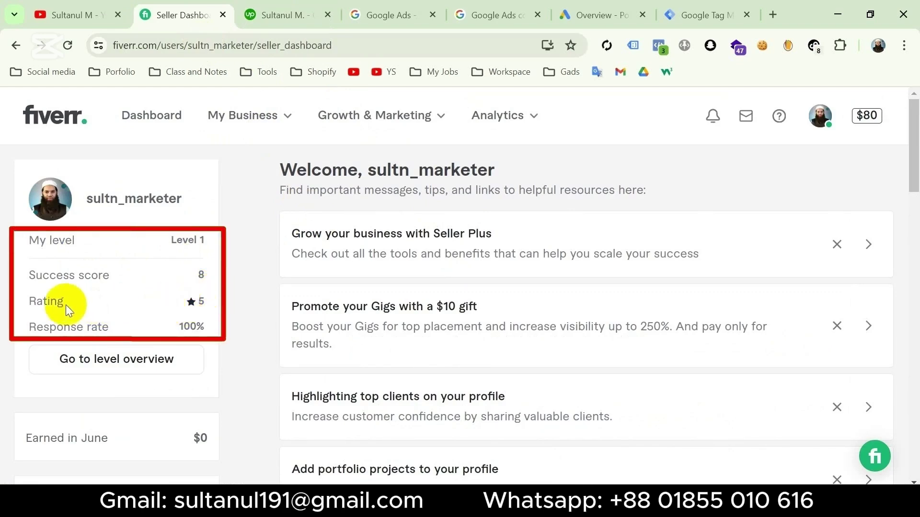
click(282, 14)
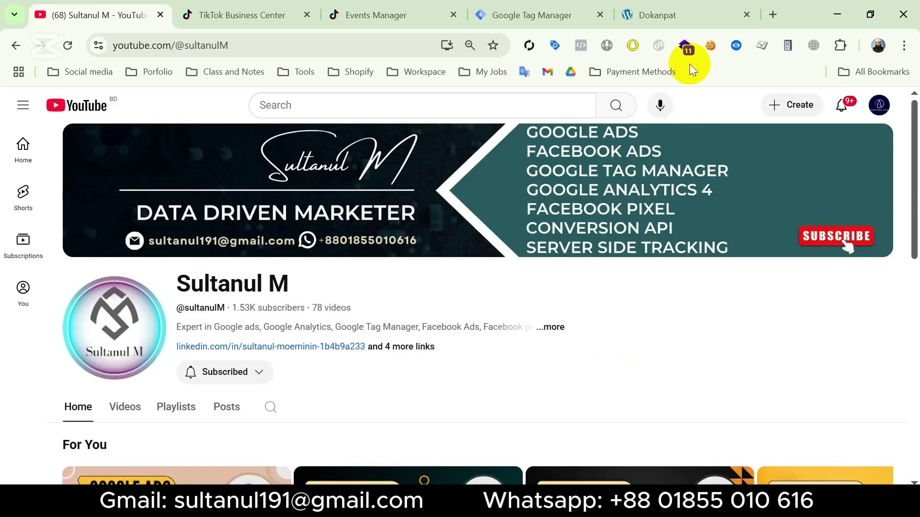
- Preview the Dokanpat Antiques storefront and Tag Manager container, then open TikTok Business Center
click(680, 16)
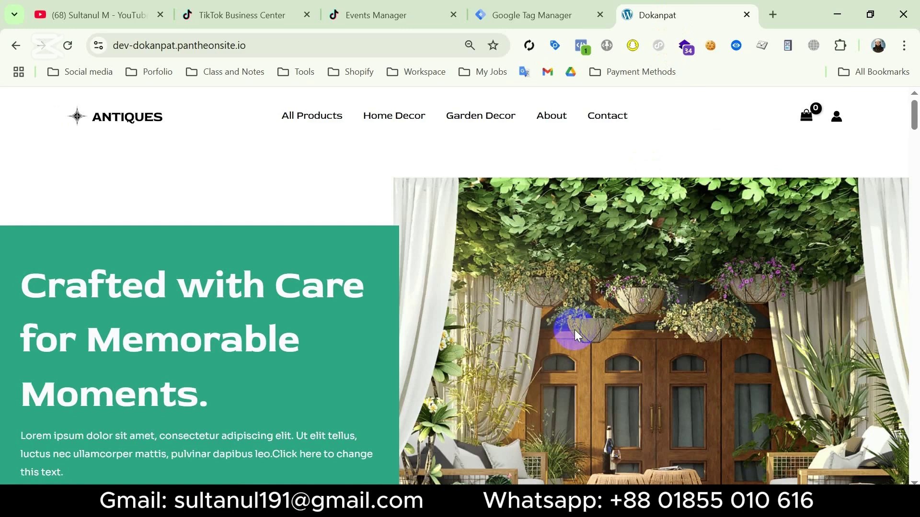
scroll(573, 330, down, 20)
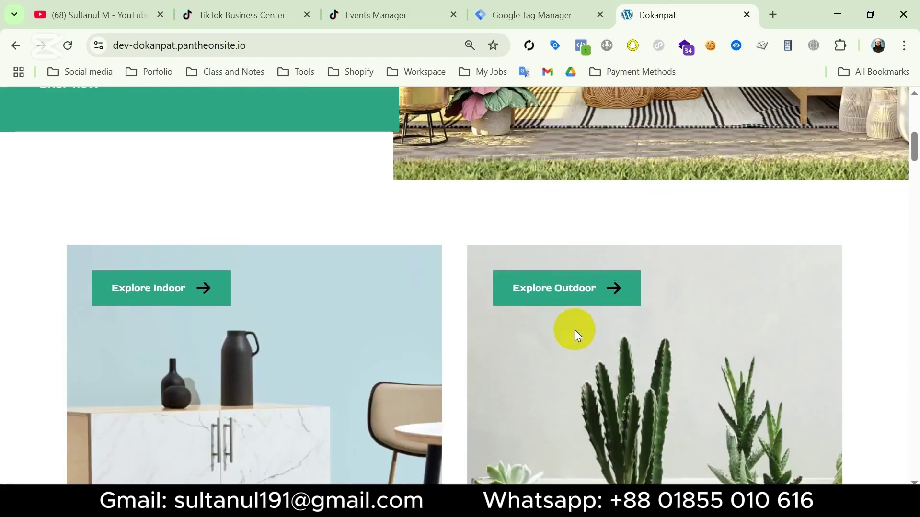
scroll(574, 329, up, 10)
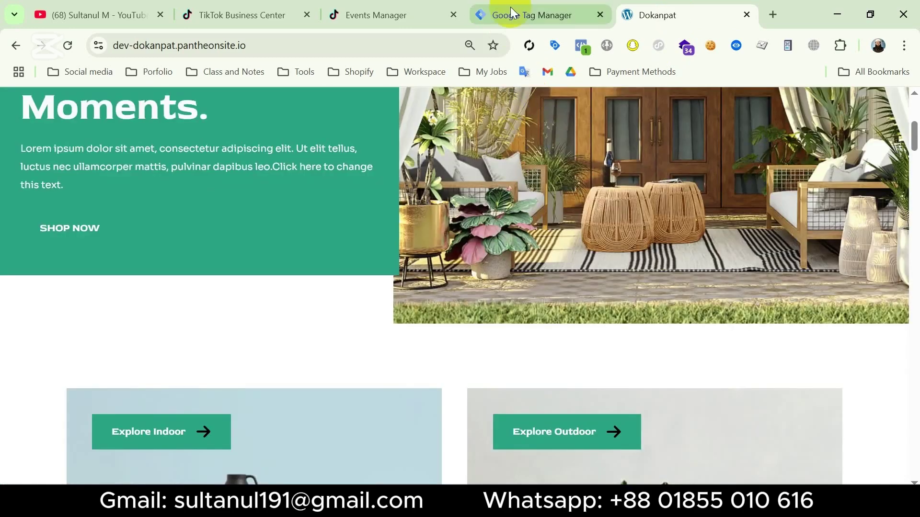
click(522, 15)
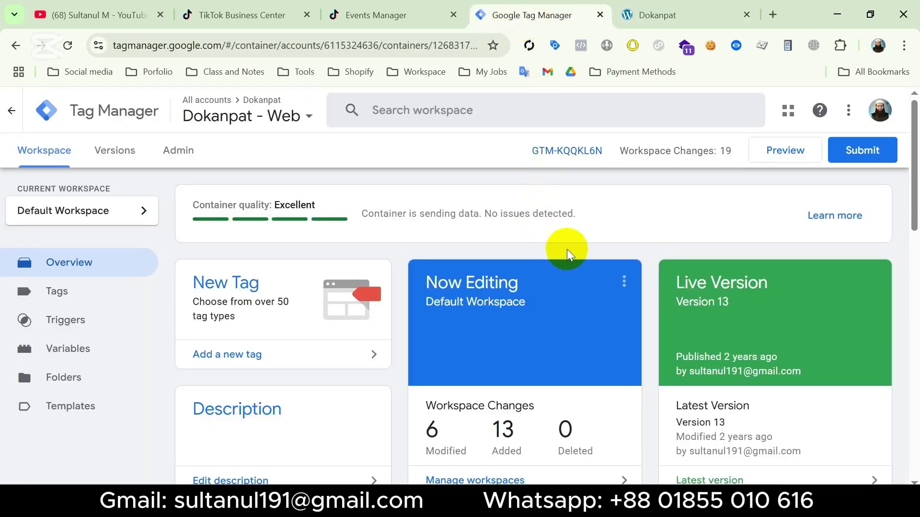
click(245, 15)
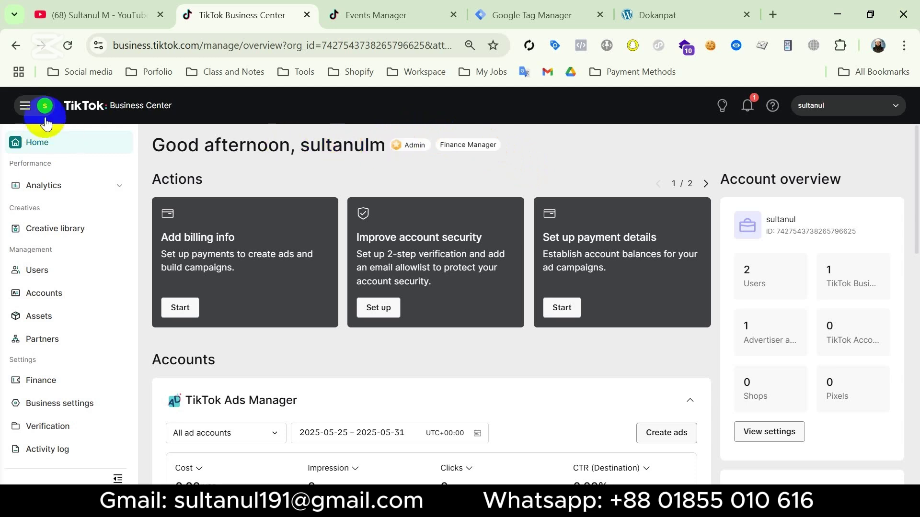
- Open All tools from the Business Center navigation panel and switch to Events Manager
click(25, 106)
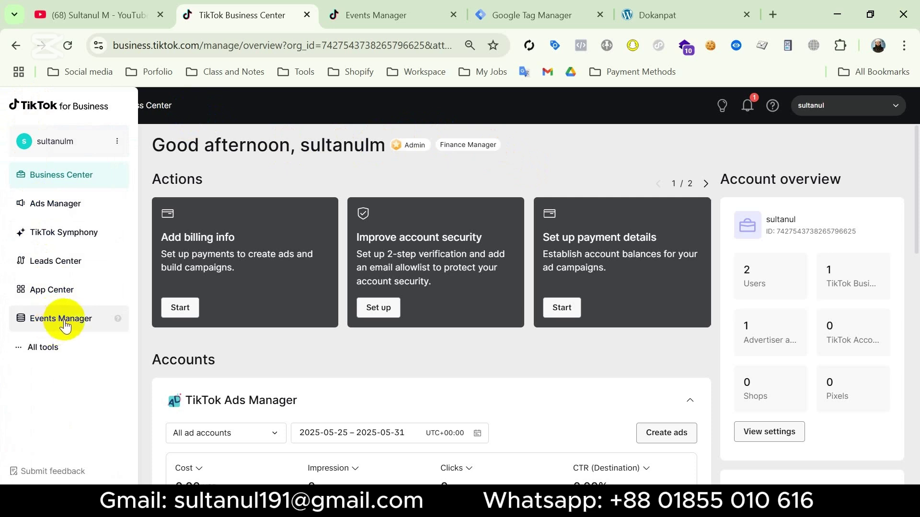
click(36, 349)
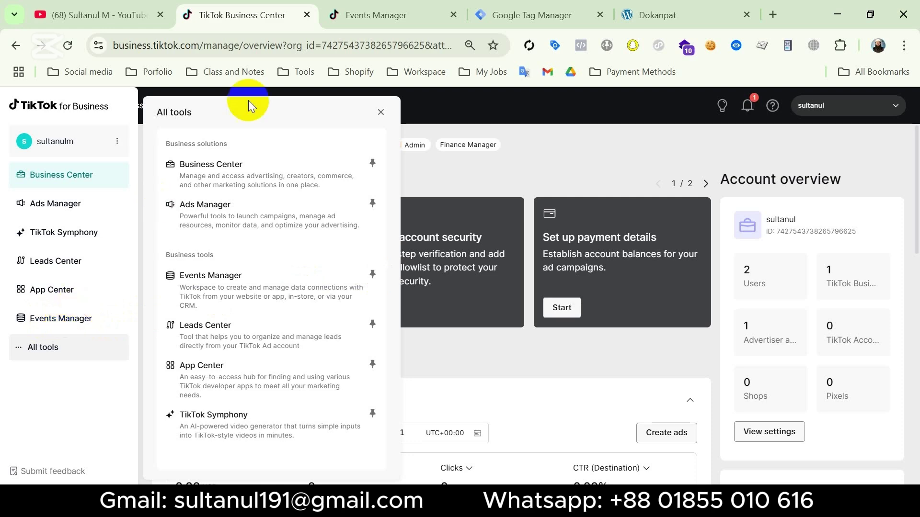
click(400, 16)
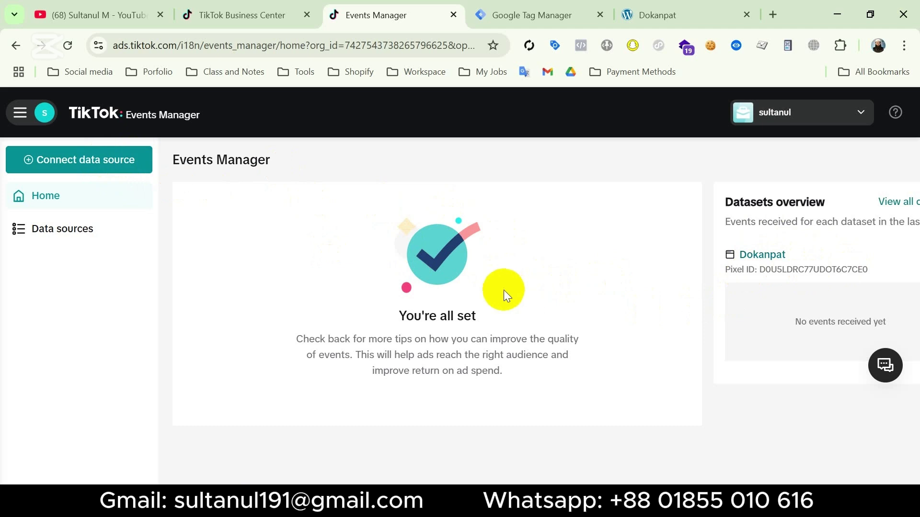
- Connect a new Web data source and proceed to the Add your website step
click(77, 159)
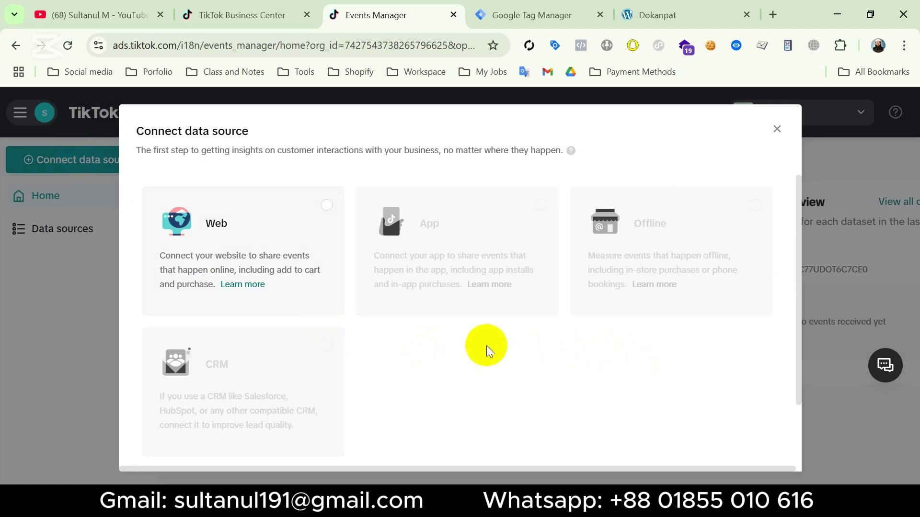
click(324, 210)
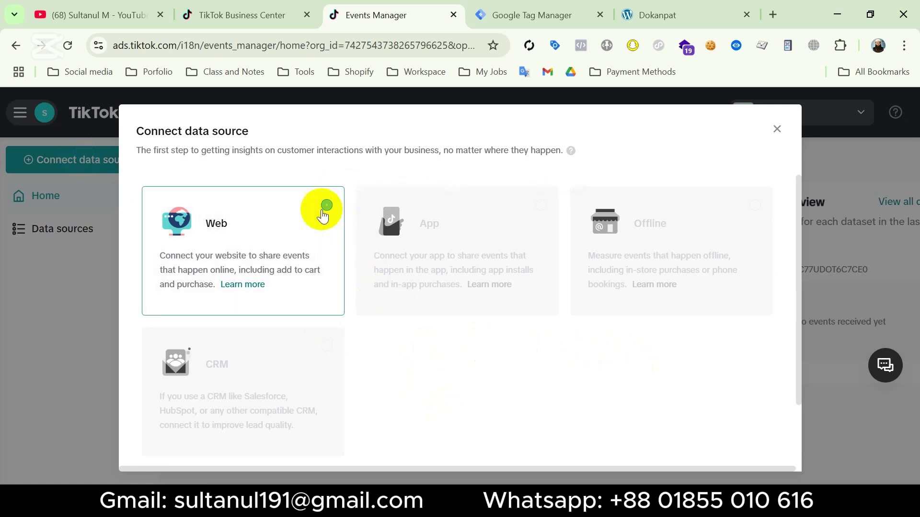
scroll(677, 394, down, 3)
click(733, 440)
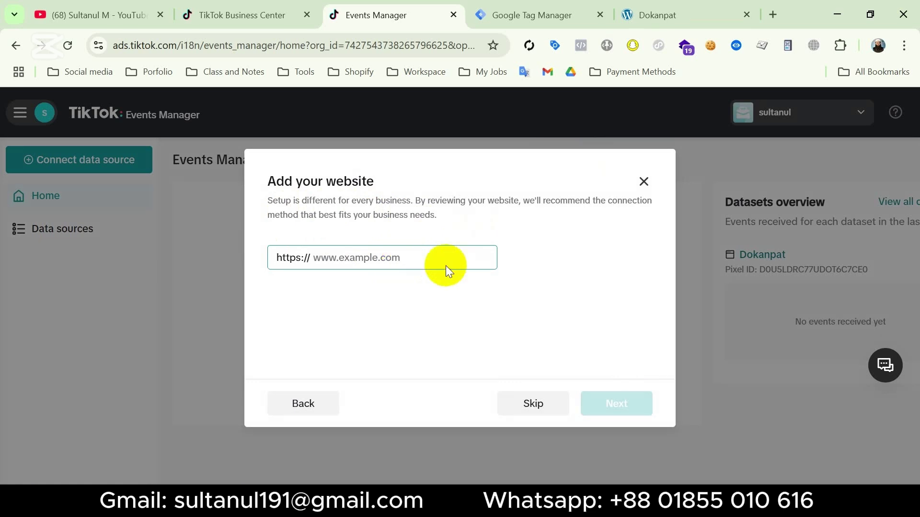
- Paste the Dokanpat store's URL into the website address field and continue
click(671, 6)
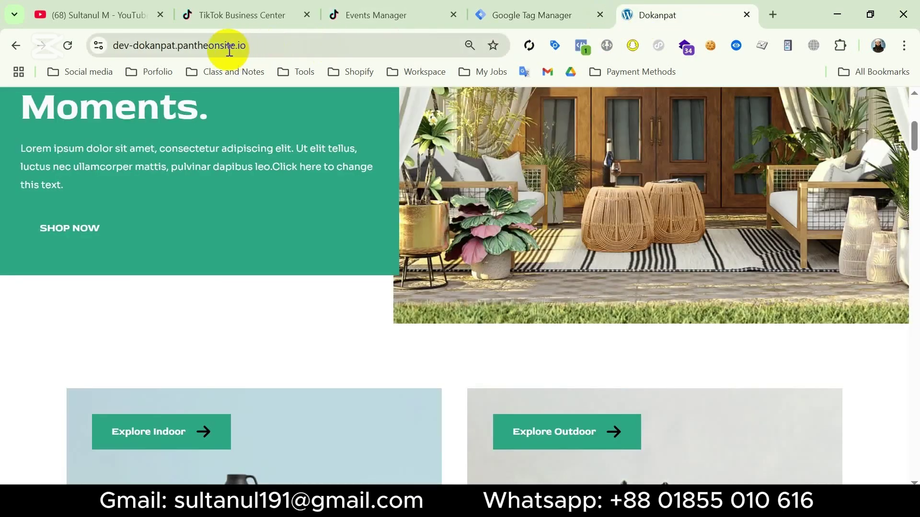
click(209, 51)
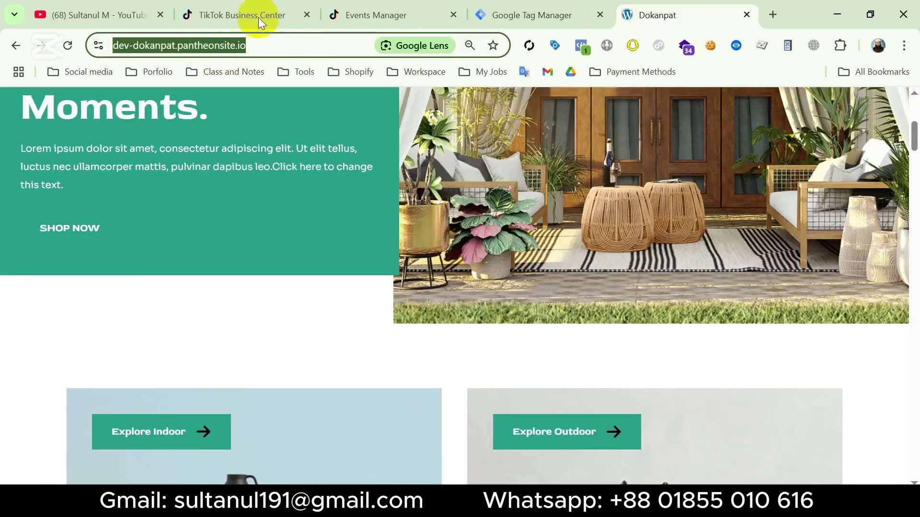
click(383, 15)
click(330, 254)
text(dev-dokanpat.pantheonsite.io/)
click(594, 403)
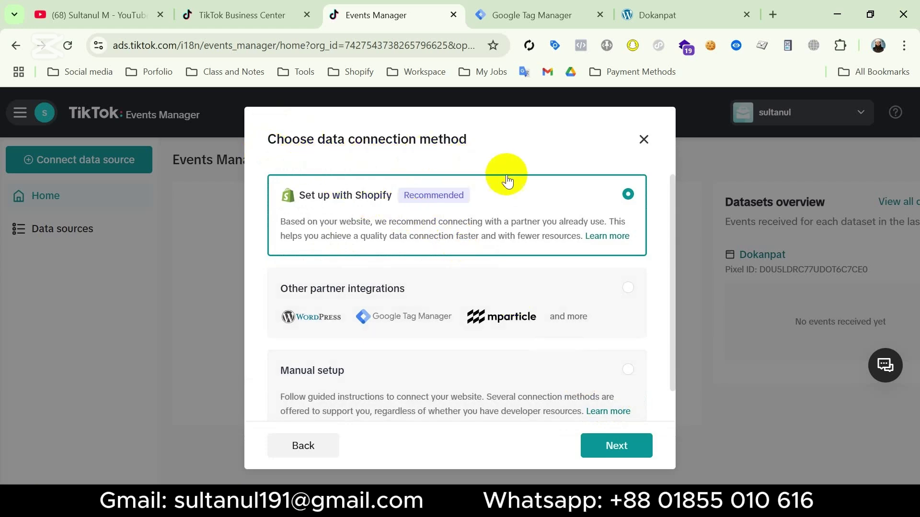
- Choose Manual setup as the connection method and continue
scroll(576, 286, down, 1)
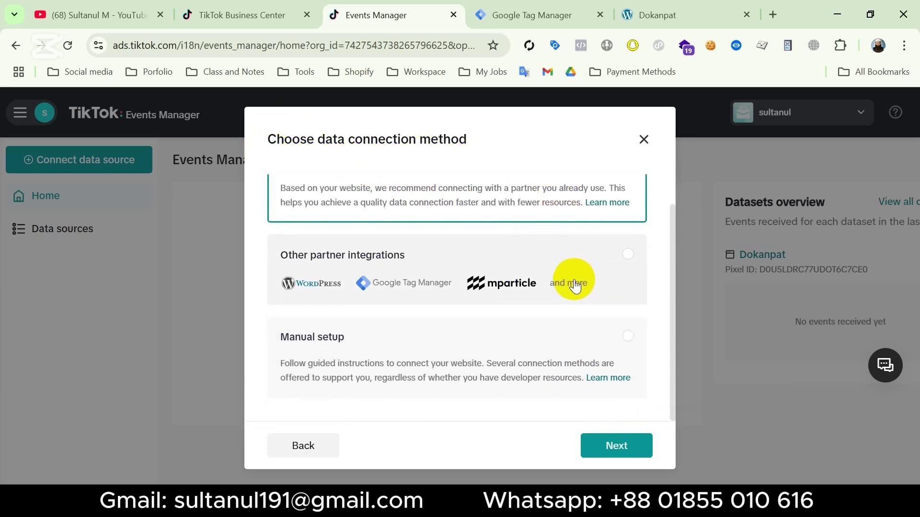
scroll(575, 287, up, 1)
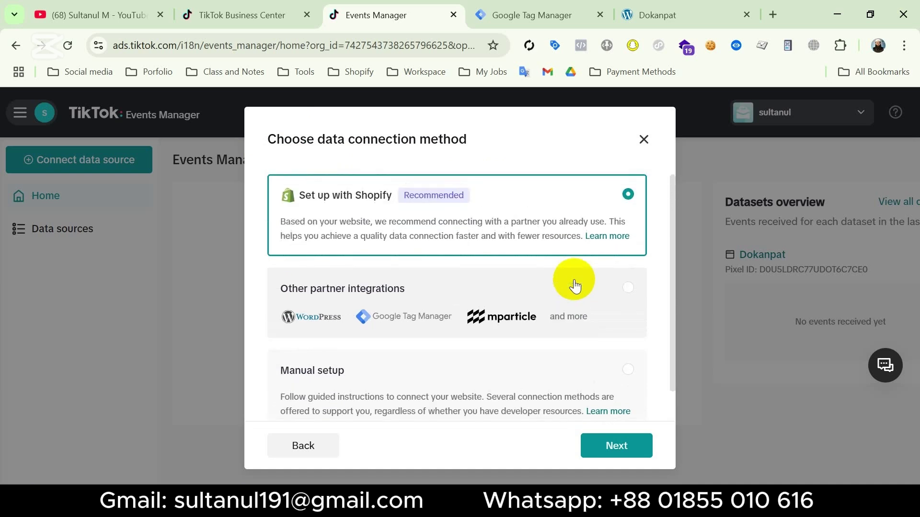
scroll(528, 327, down, 1)
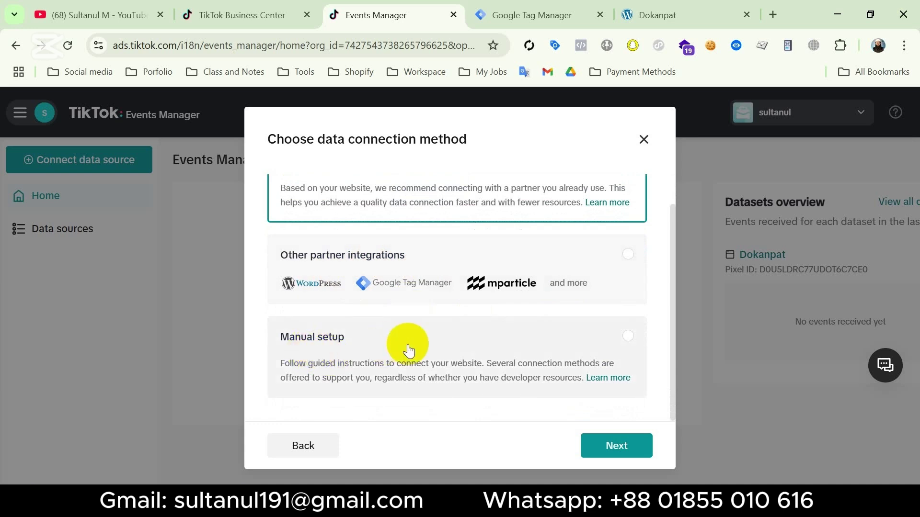
scroll(479, 351, up, 1)
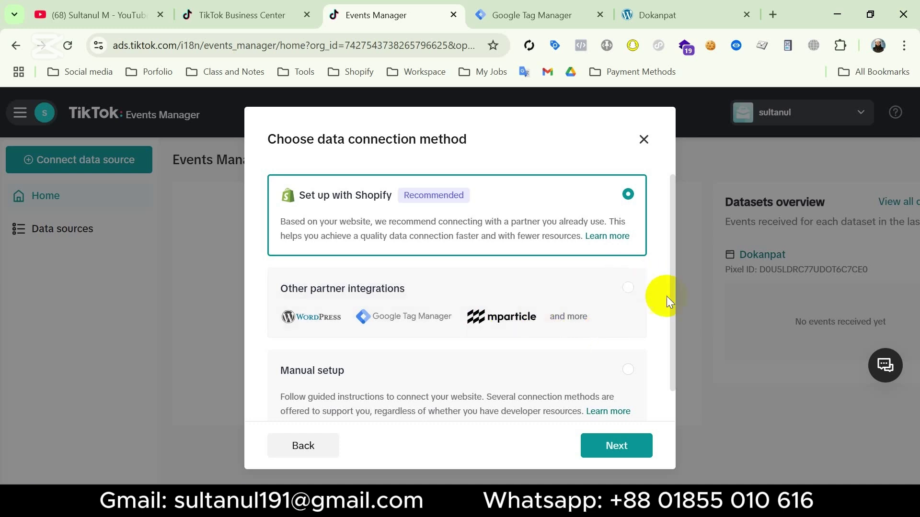
scroll(617, 314, down, 1)
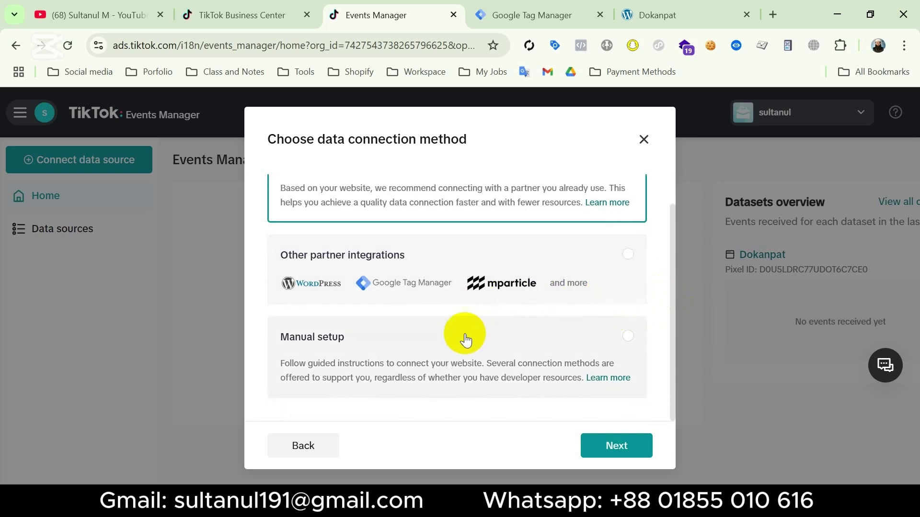
click(626, 336)
click(616, 447)
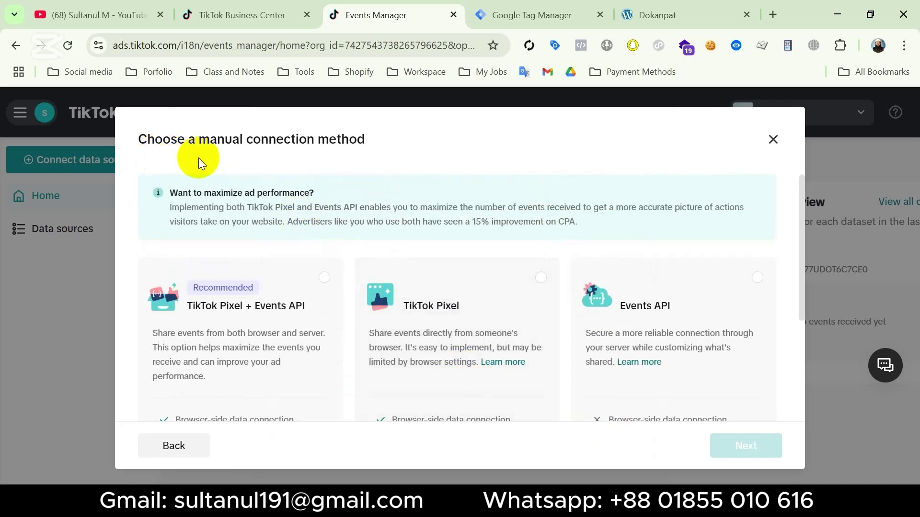
- Pick the TikTok Pixel + Events API connection and focus the empty Pixel Name field
scroll(462, 237, down, 2)
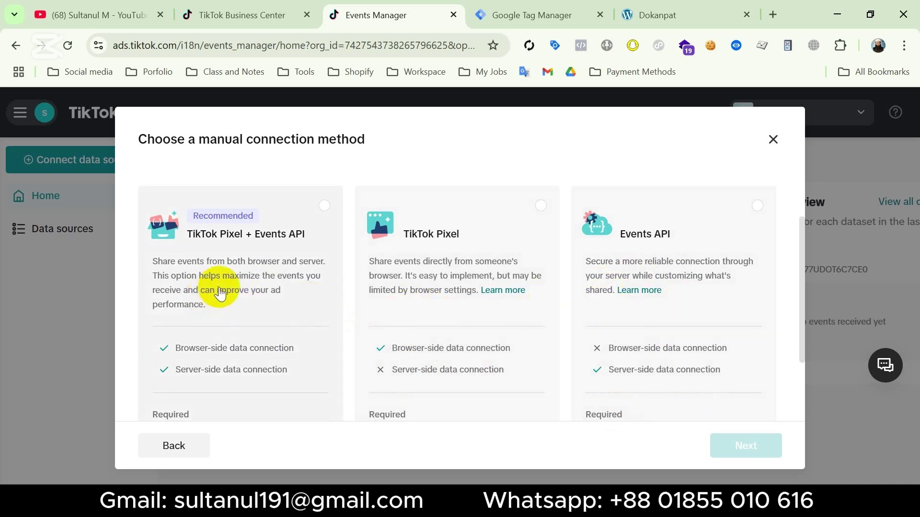
click(325, 207)
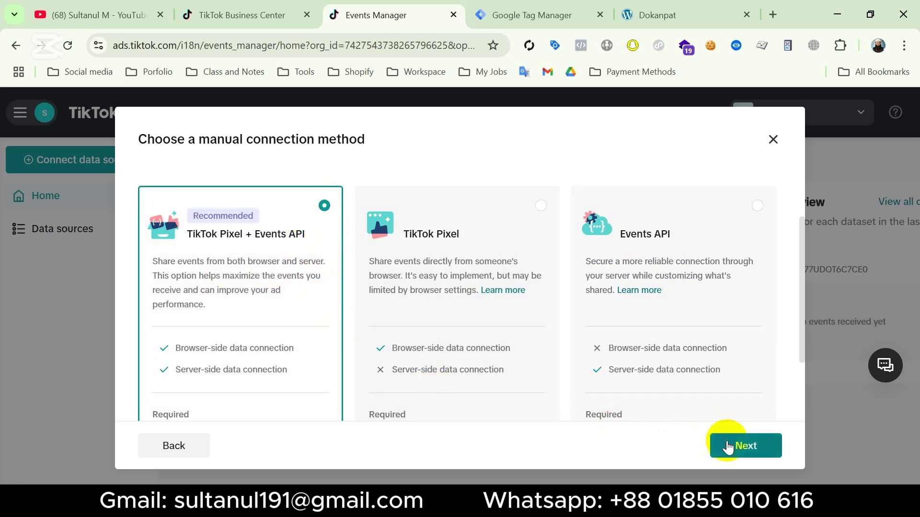
click(729, 444)
click(386, 205)
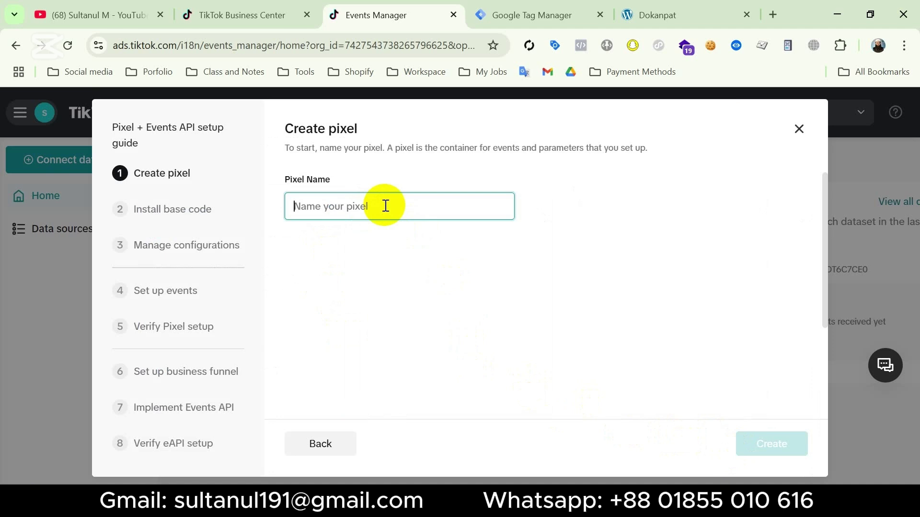
- Create the pixel 'Dokanpat - 2', review its base code, and continue to Manage configurations
text(Do)
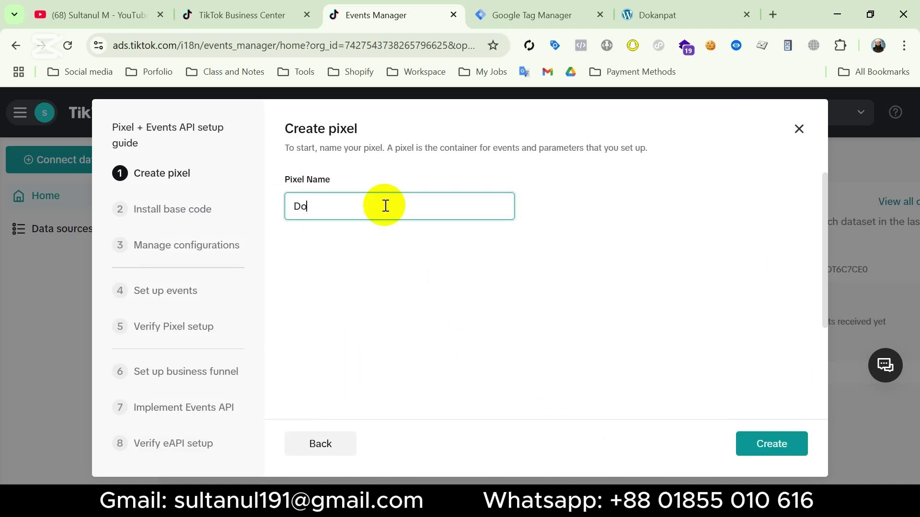
text(kanpat - 2)
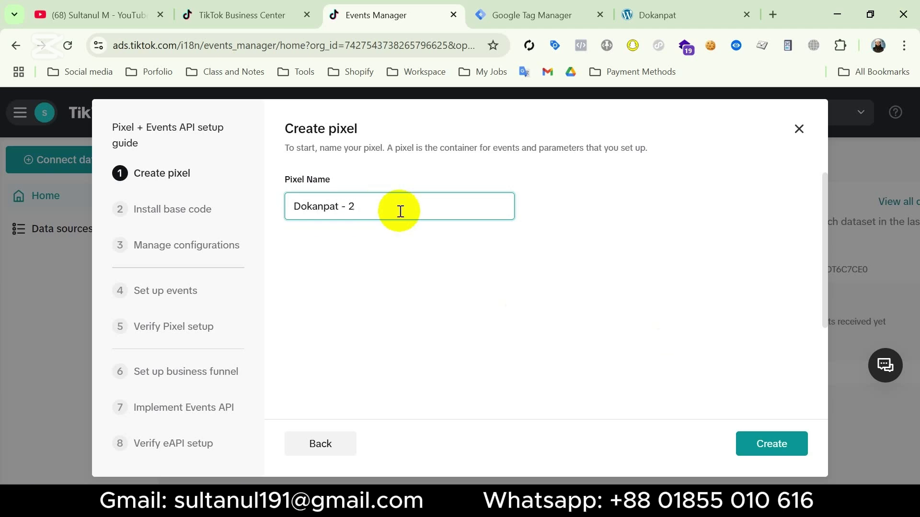
click(774, 444)
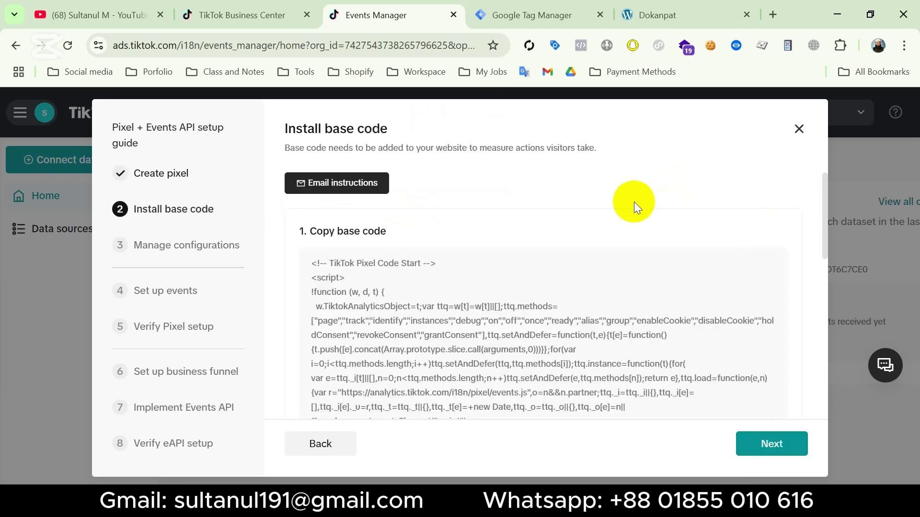
scroll(532, 282, down, 8)
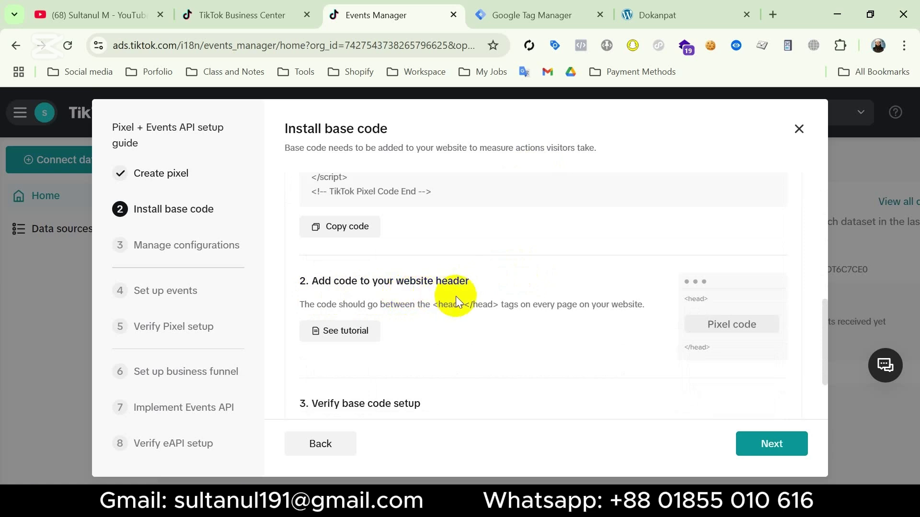
scroll(492, 312, down, 2)
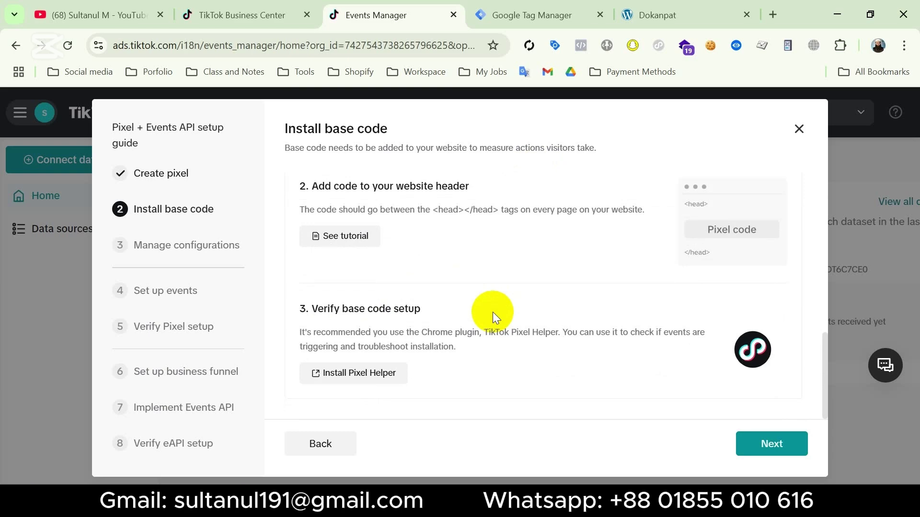
click(770, 443)
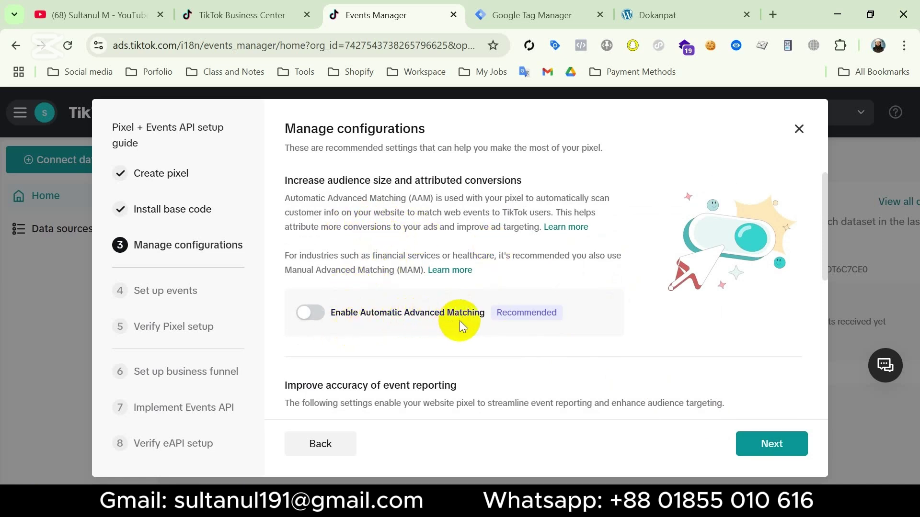
- Enable Automatic Advanced Matching and automatic event setup, then continue to Set up events
click(315, 313)
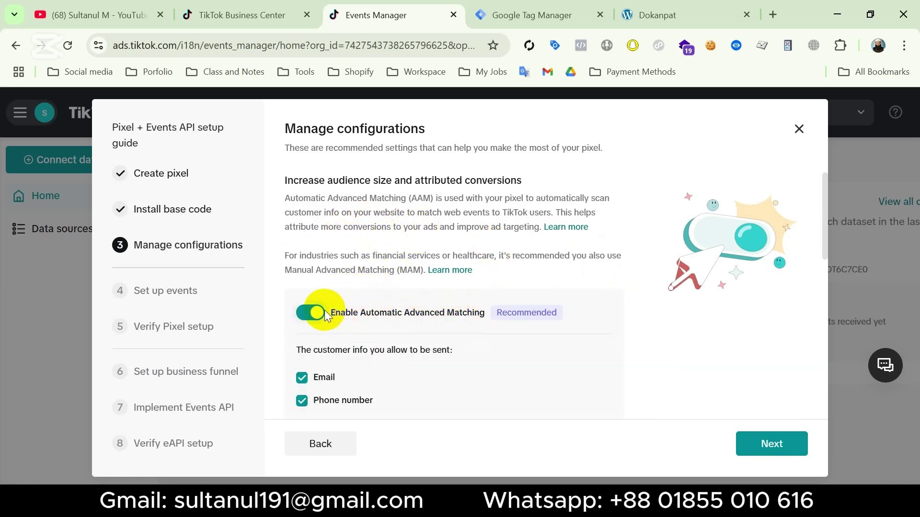
scroll(533, 314, down, 2)
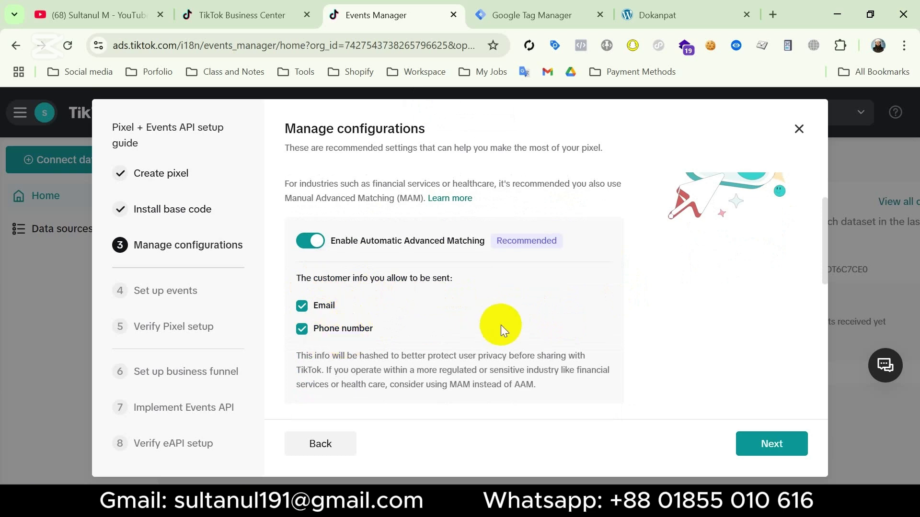
scroll(502, 324, down, 1)
scroll(502, 323, down, 4)
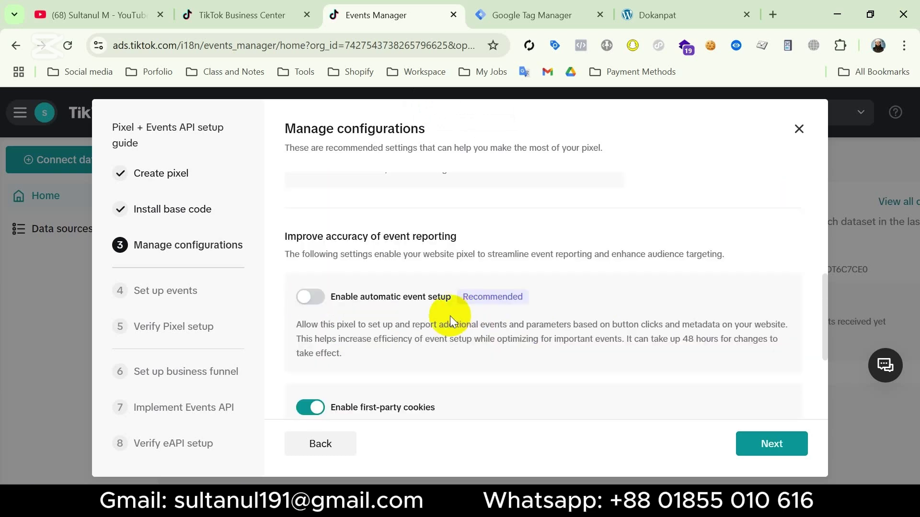
click(314, 301)
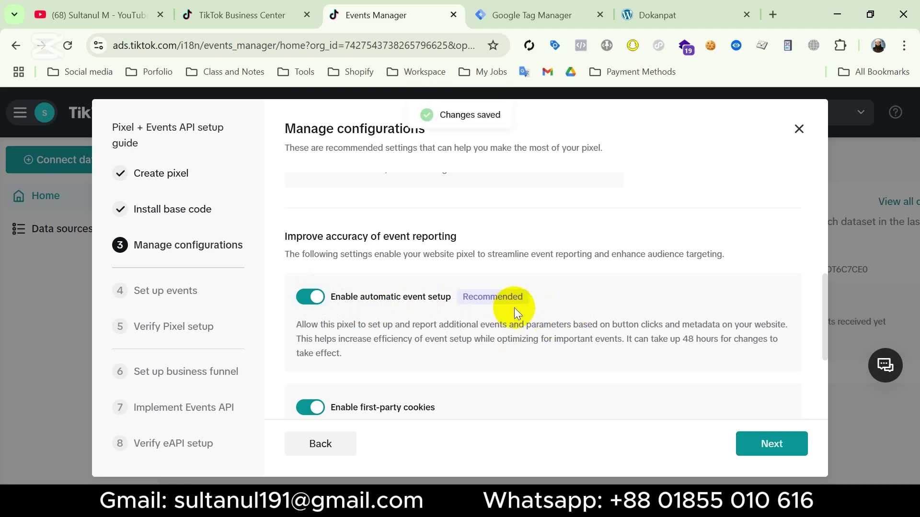
scroll(531, 311, down, 3)
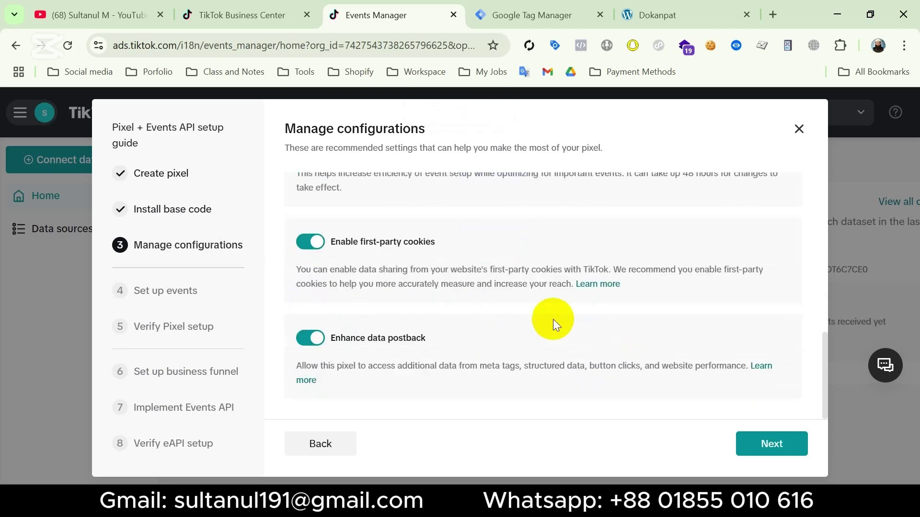
click(779, 453)
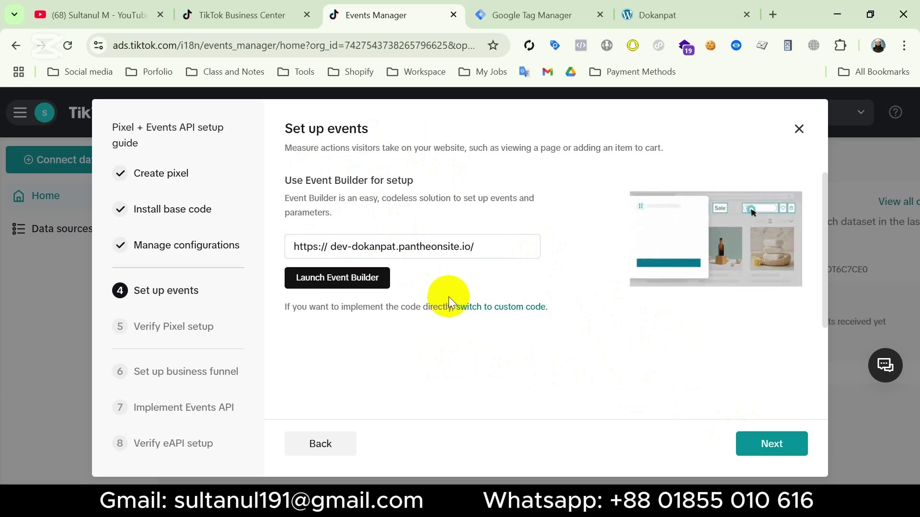
- Advance to Verify Pixel setup and open the Pixel Helper extension install page
click(771, 443)
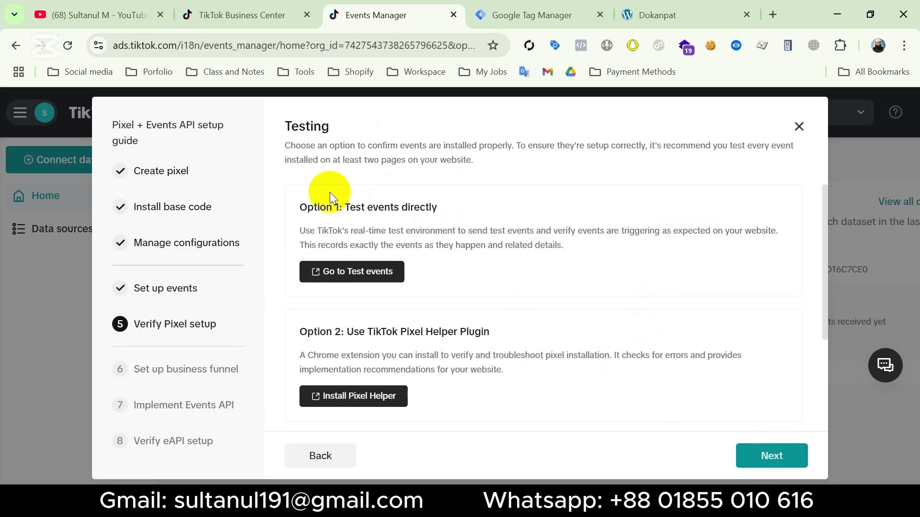
scroll(526, 271, down, 3)
scroll(515, 263, up, 3)
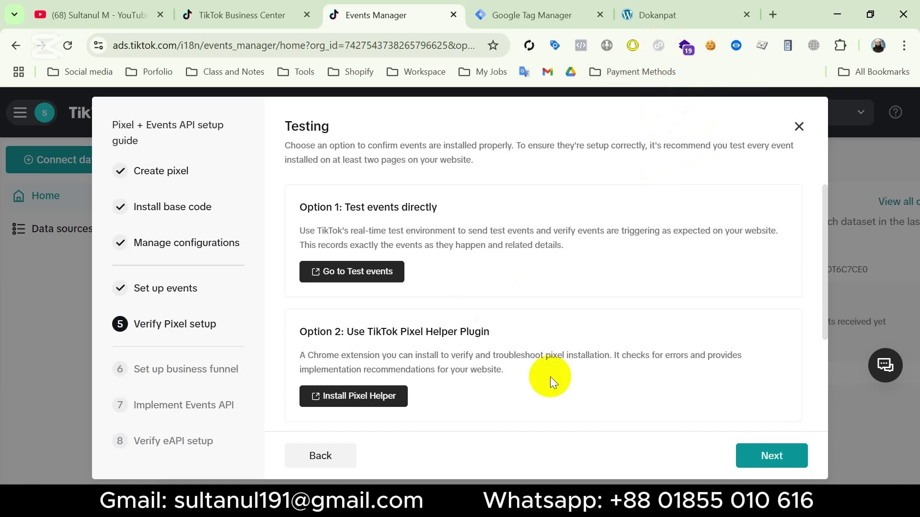
click(358, 402)
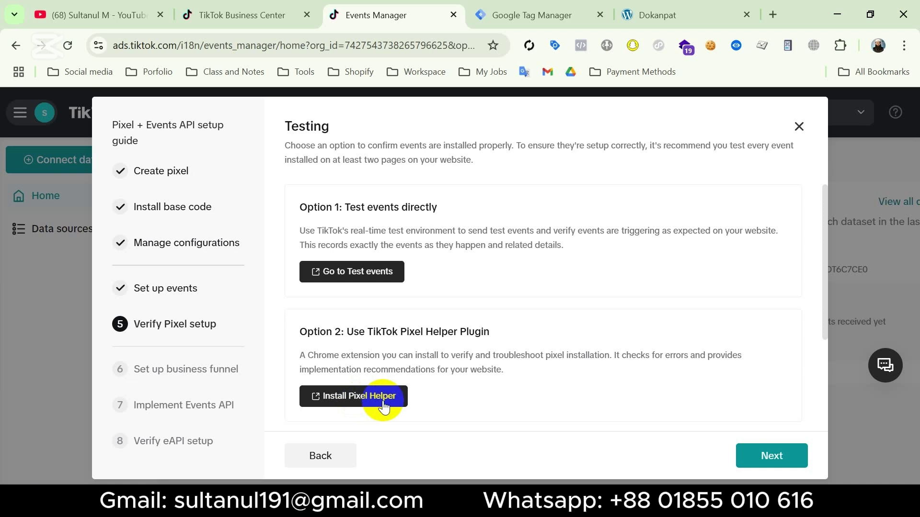
- Keep E-commerce as the funnel template, review the funnel, and continue to Implement Events API
click(766, 457)
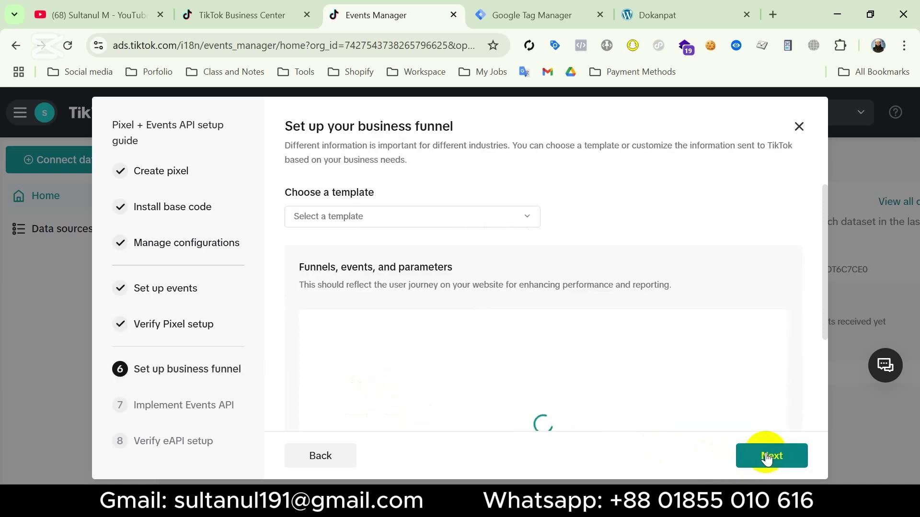
click(516, 212)
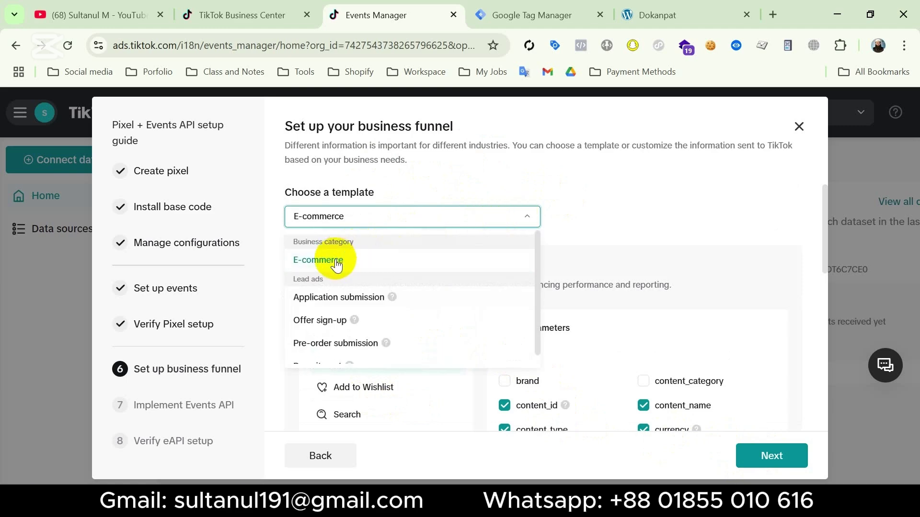
click(555, 214)
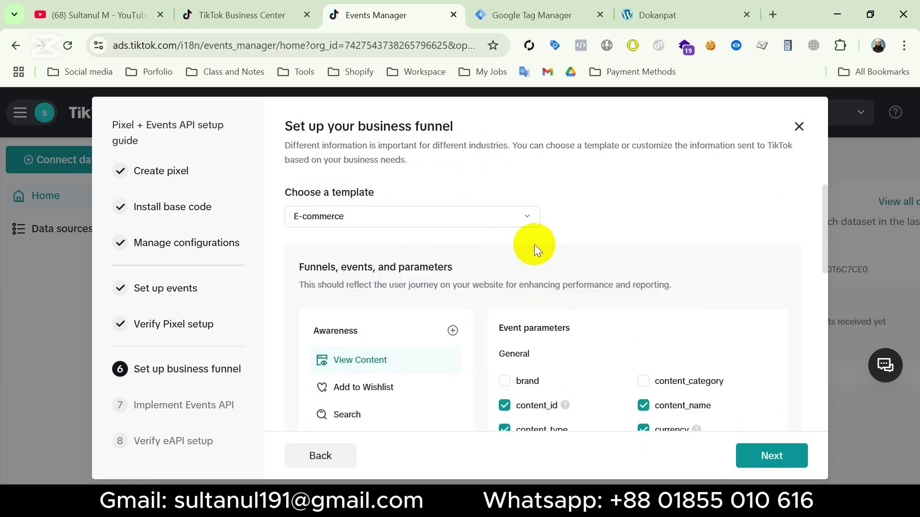
scroll(498, 246, down, 8)
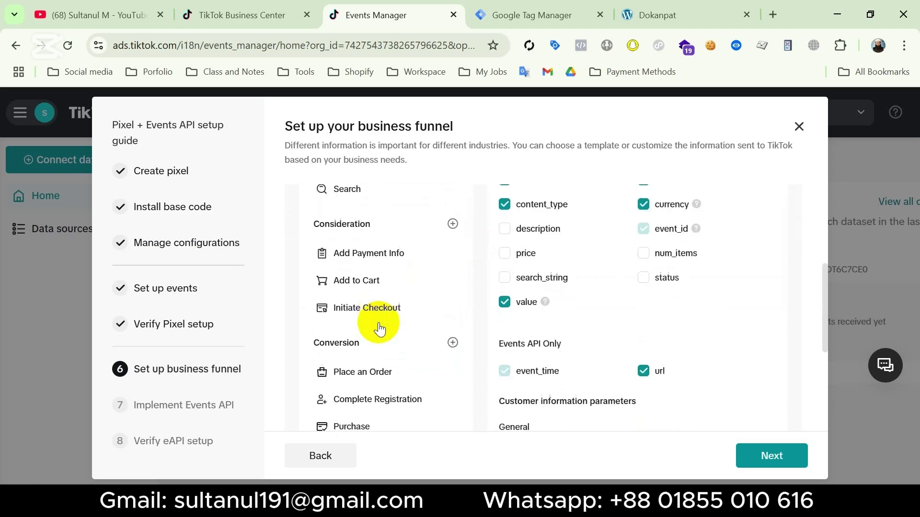
scroll(378, 329, up, 8)
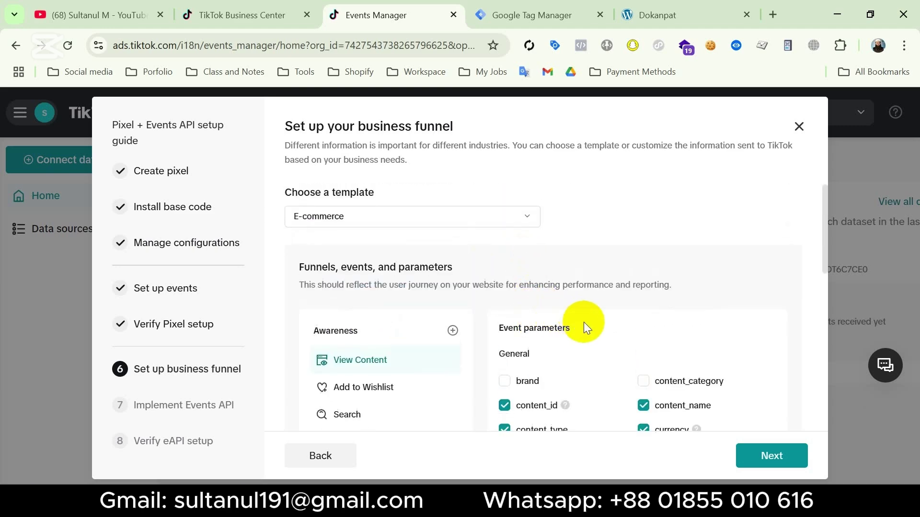
scroll(594, 329, down, 2)
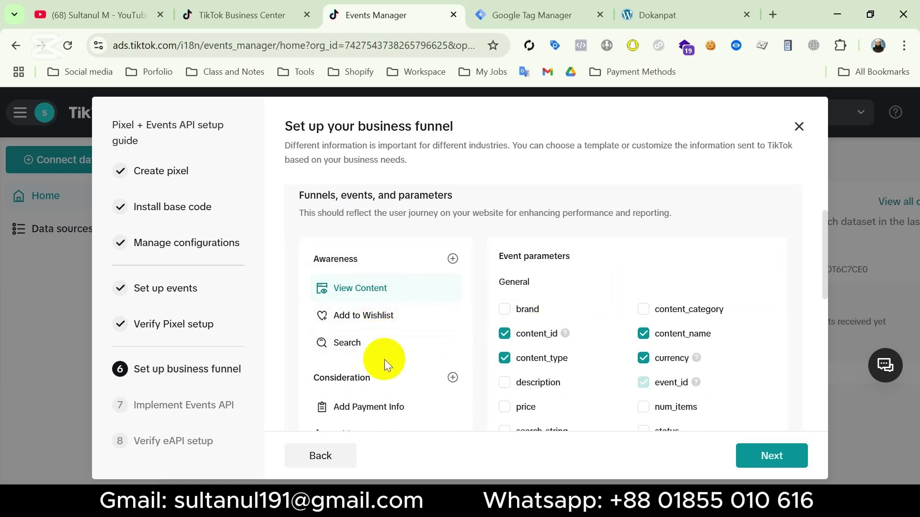
scroll(435, 345, down, 10)
click(777, 453)
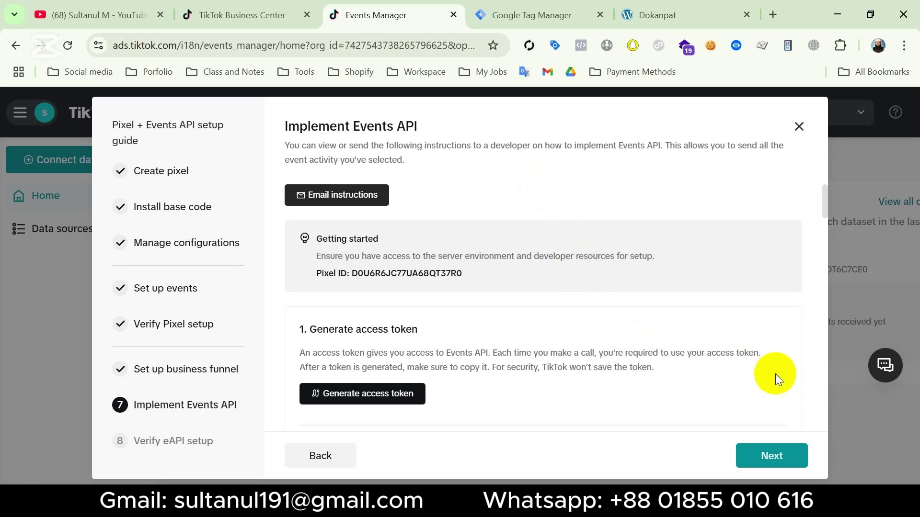
- Pass the Implement Events API step and finish the guide on the Testing step
click(776, 458)
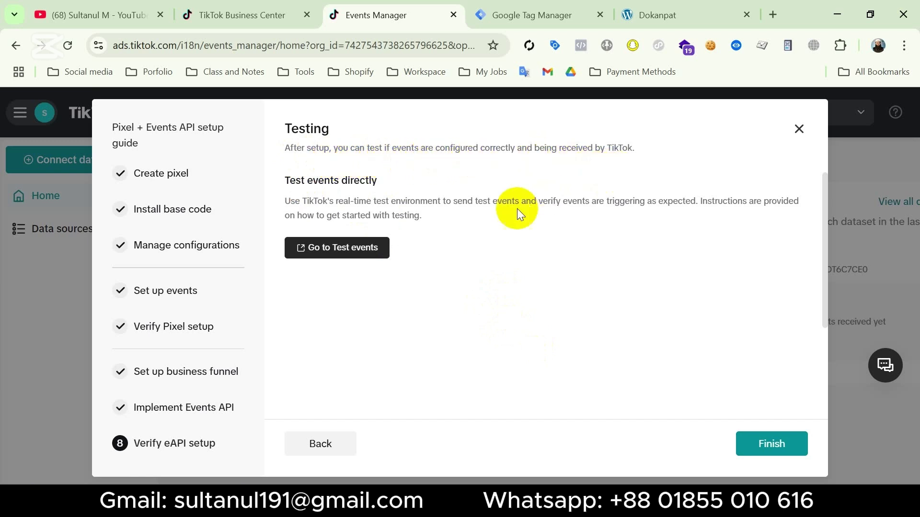
click(762, 445)
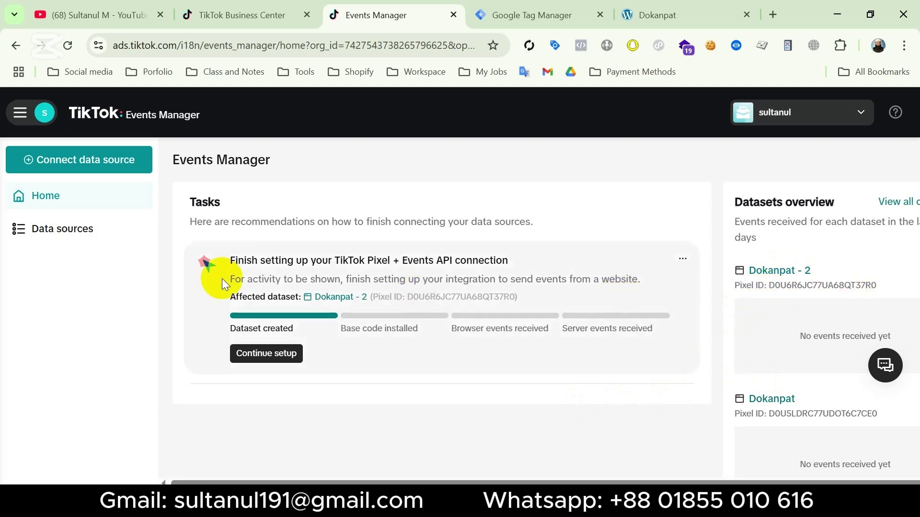
- Open the Dokanpat - 2 pixel's Settings from the Data sources list
click(48, 230)
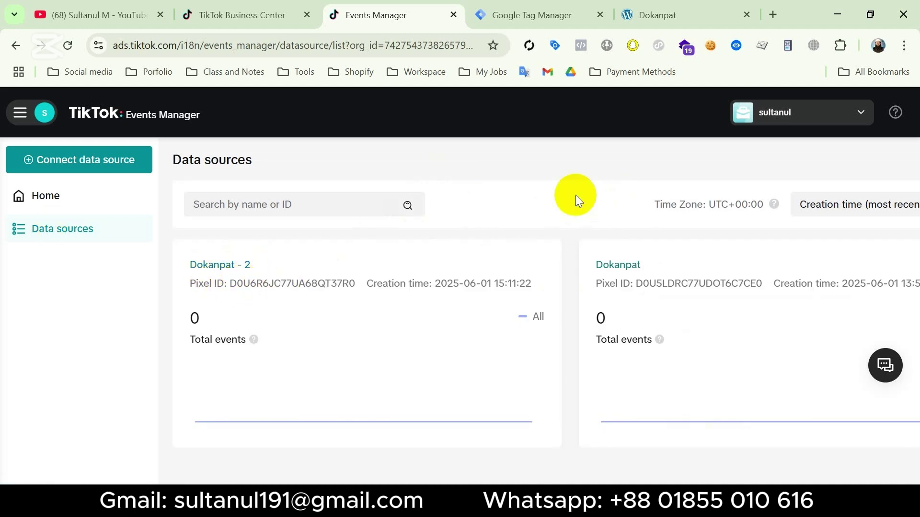
click(220, 266)
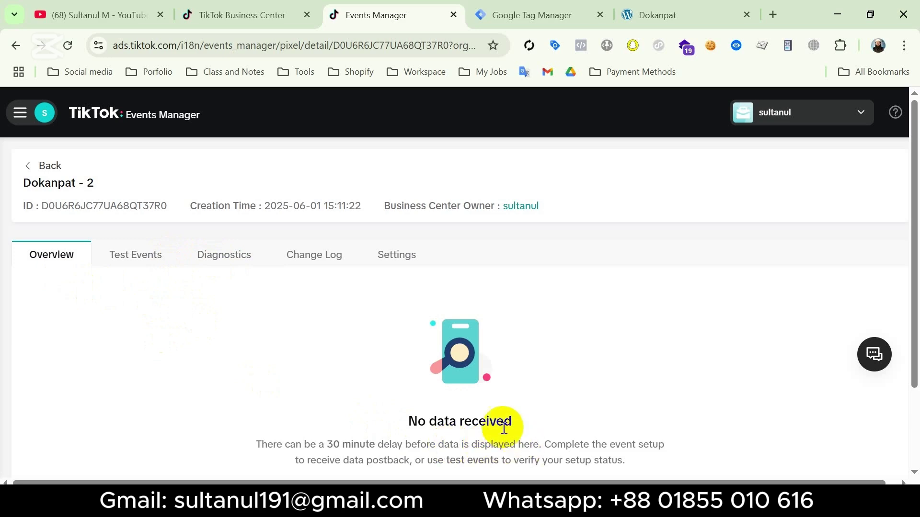
click(405, 264)
scroll(338, 362, down, 12)
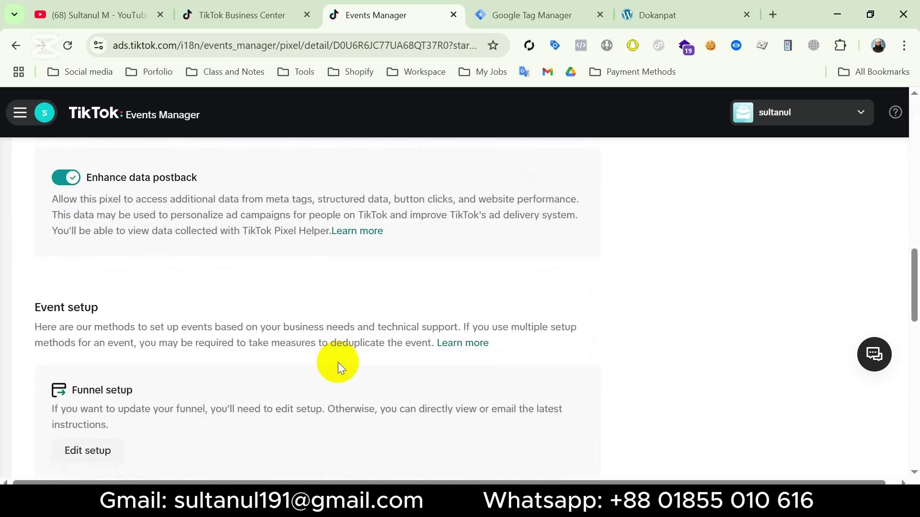
scroll(338, 362, down, 6)
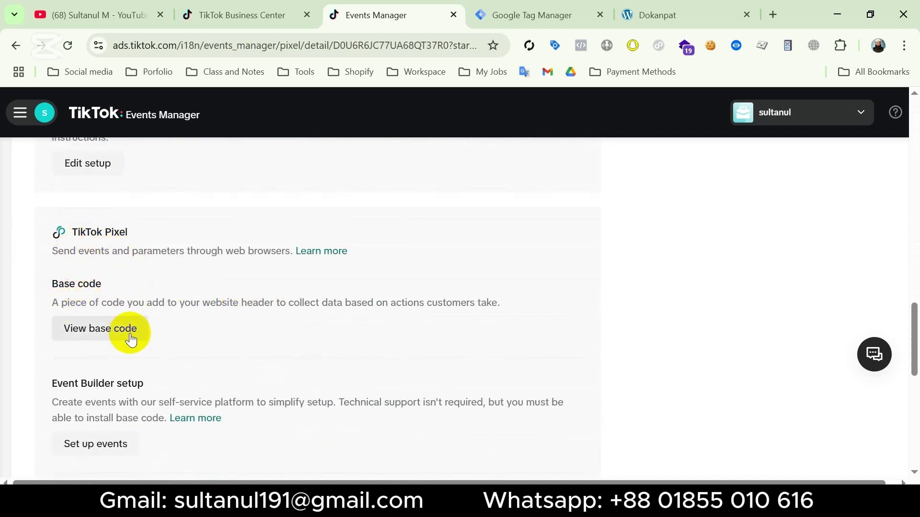
- Copy the Dokanpat - 2 pixel's base code and switch to Google Tag Manager
click(94, 335)
scroll(436, 211, down, 3)
scroll(436, 210, up, 3)
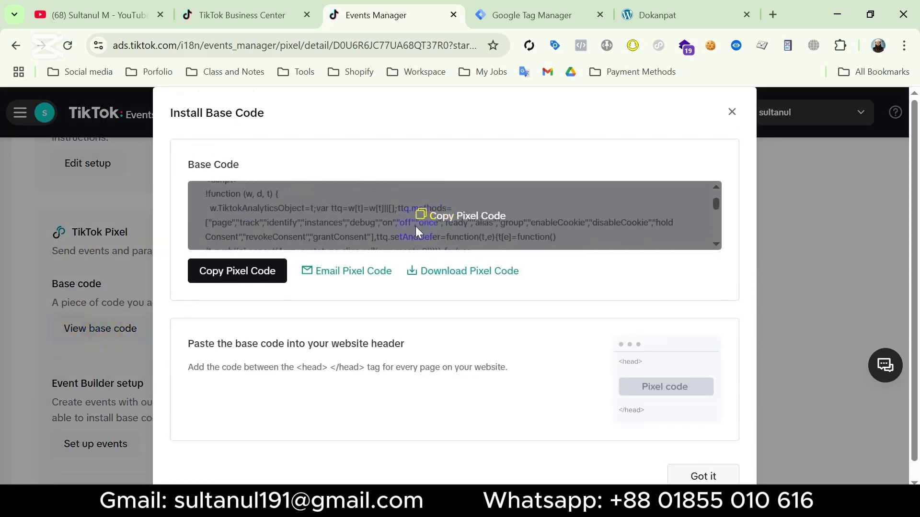
click(453, 218)
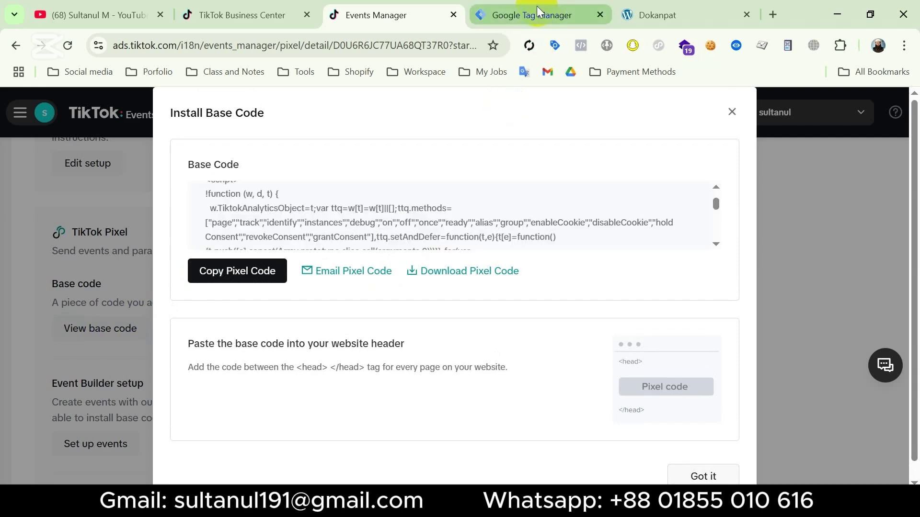
click(545, 14)
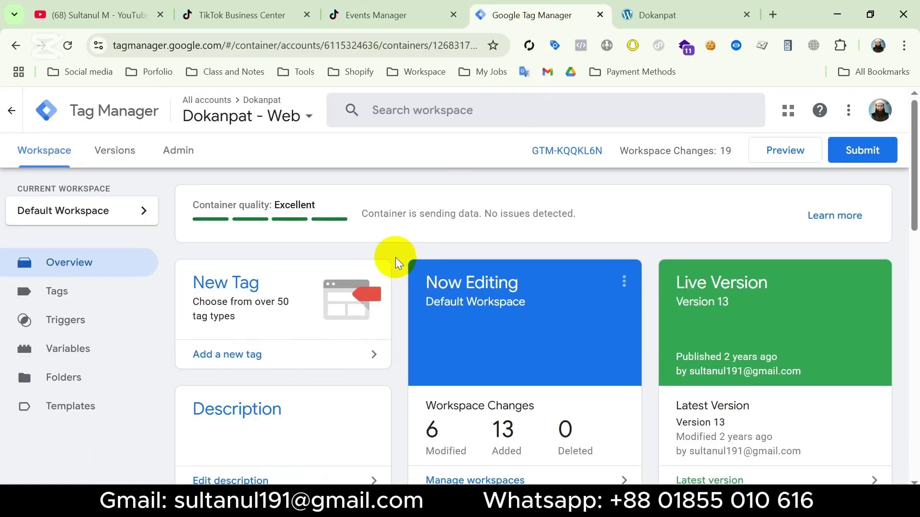
- Create a new Custom HTML tag containing the pasted TikTok Pixel base code, then bring up its triggers
click(275, 353)
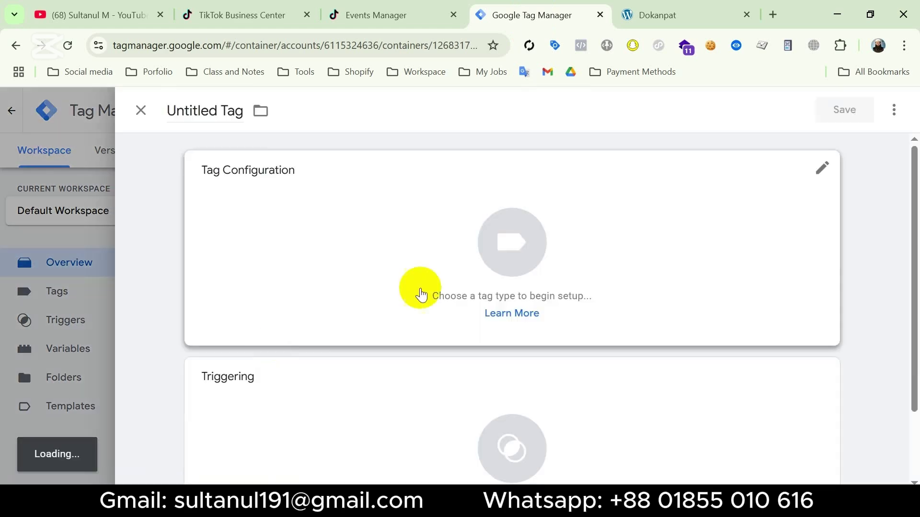
click(583, 252)
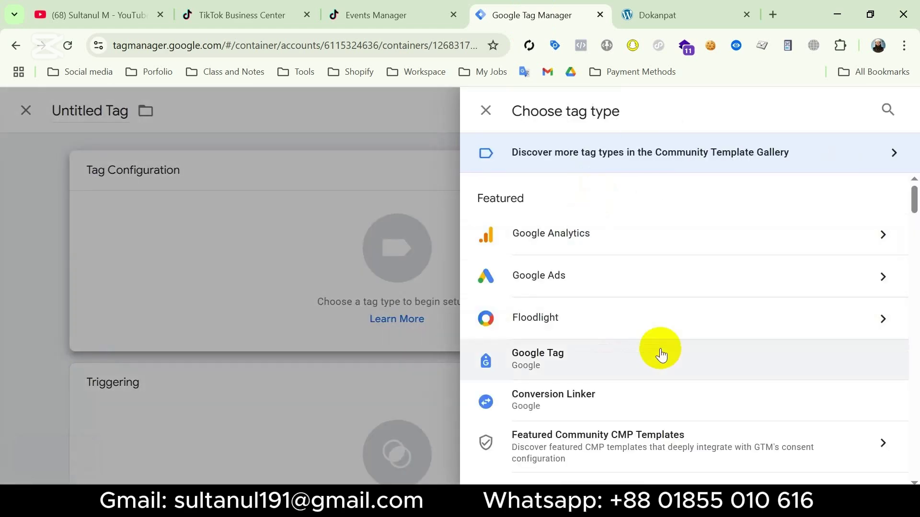
scroll(660, 353, down, 5)
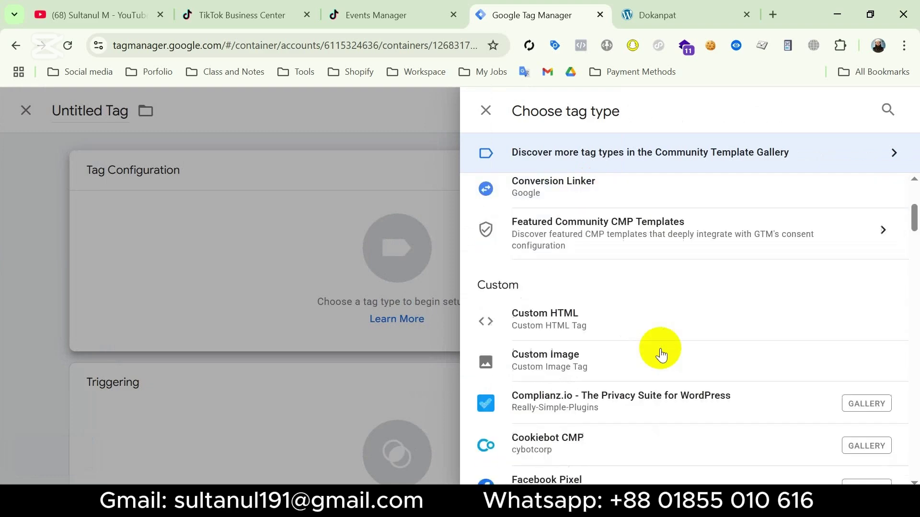
click(632, 330)
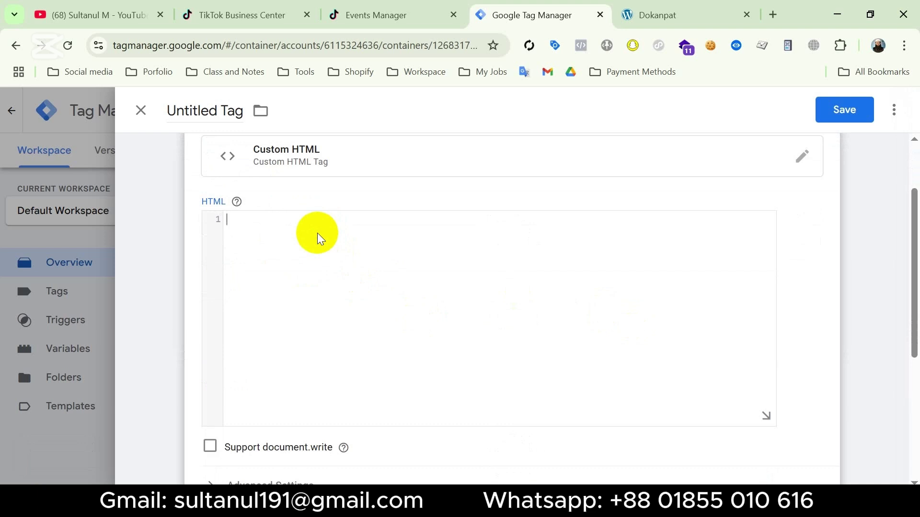
key(ctrl+v)
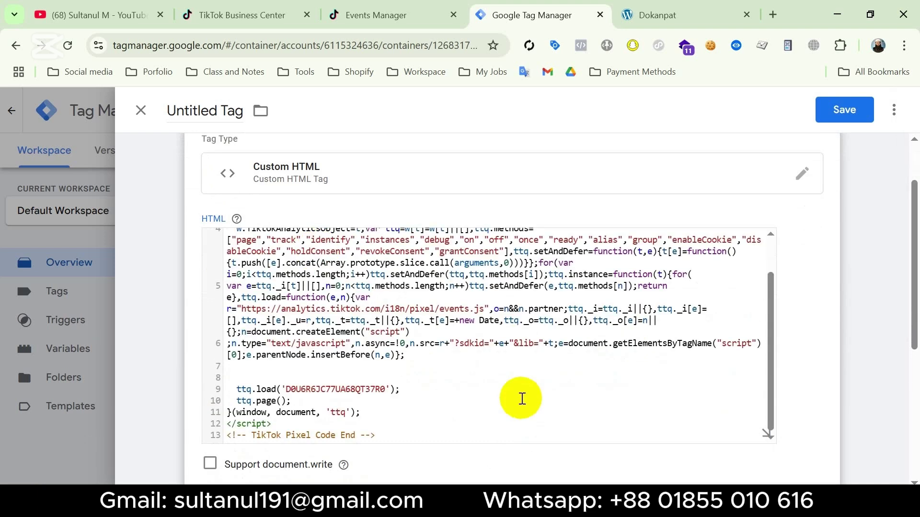
scroll(521, 399, down, 6)
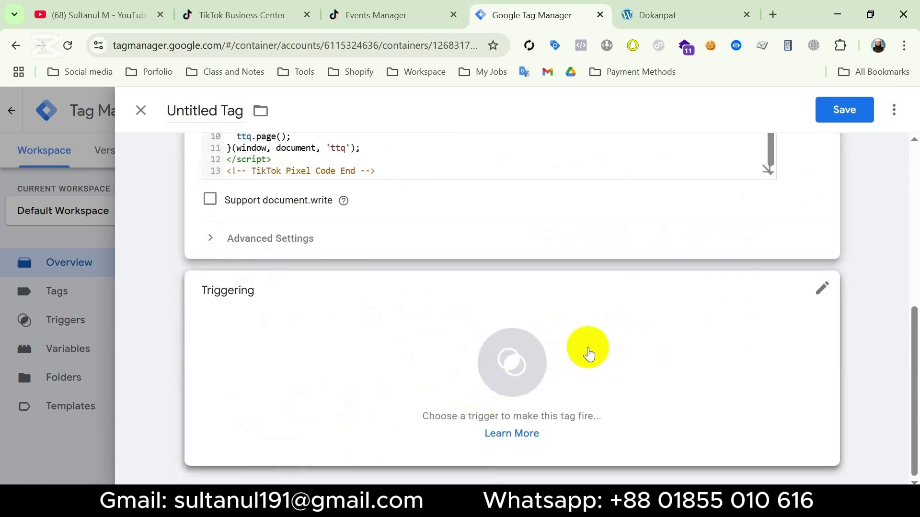
click(589, 355)
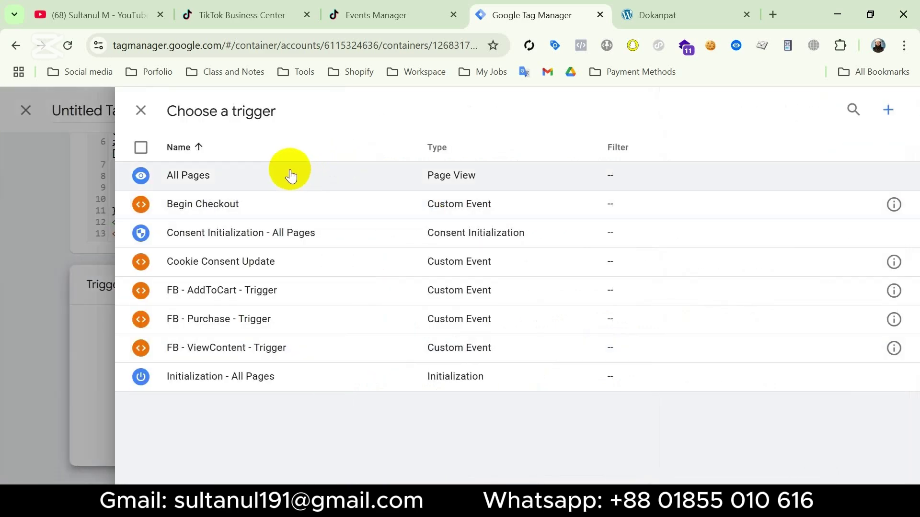
- Fire the tag on All Pages and name it 'Tik - Pixel Base Code'
click(290, 175)
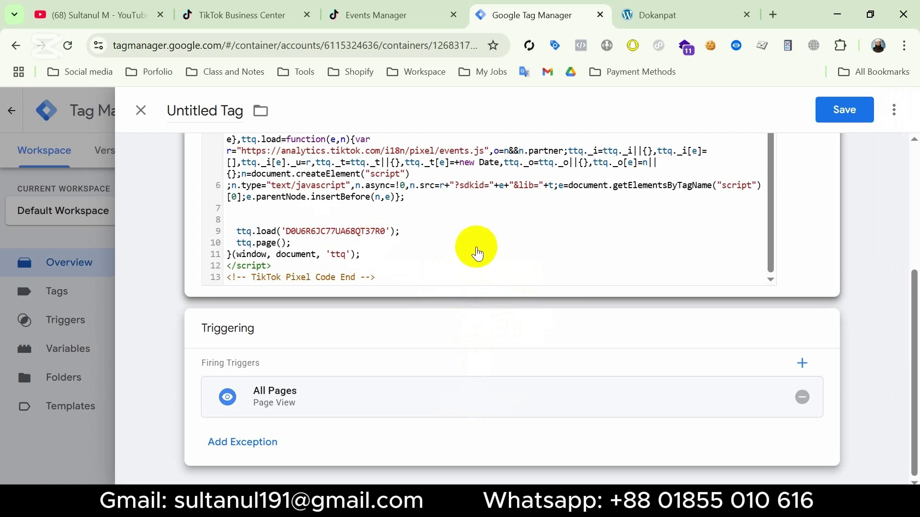
click(206, 106)
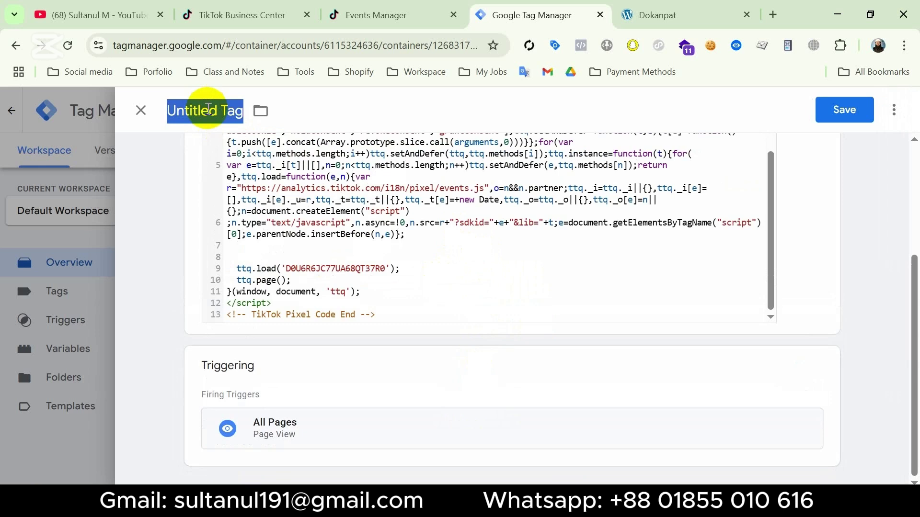
text(Tik)
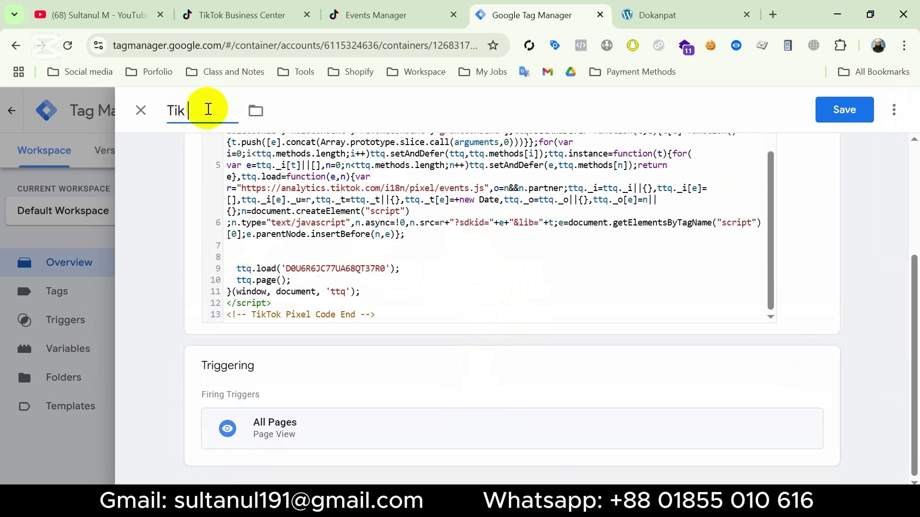
text( - Pixel)
text( Ba)
key(BackSpace)
text(ase)
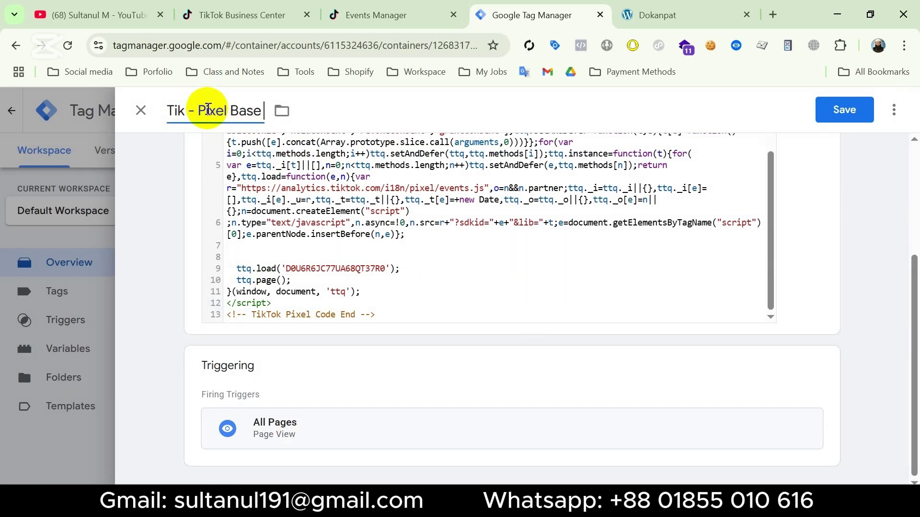
text( Code)
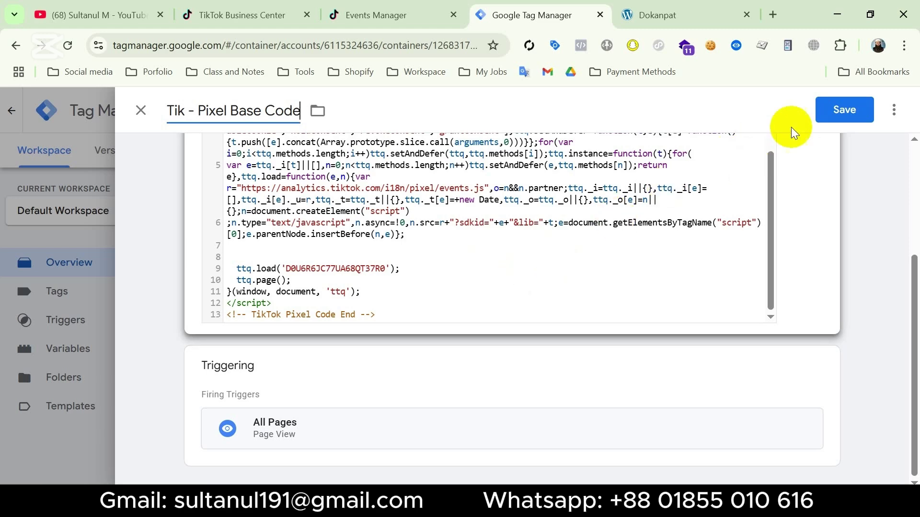
- Save the tag and review it in the Tags list
click(843, 111)
click(96, 298)
scroll(106, 301, down, 4)
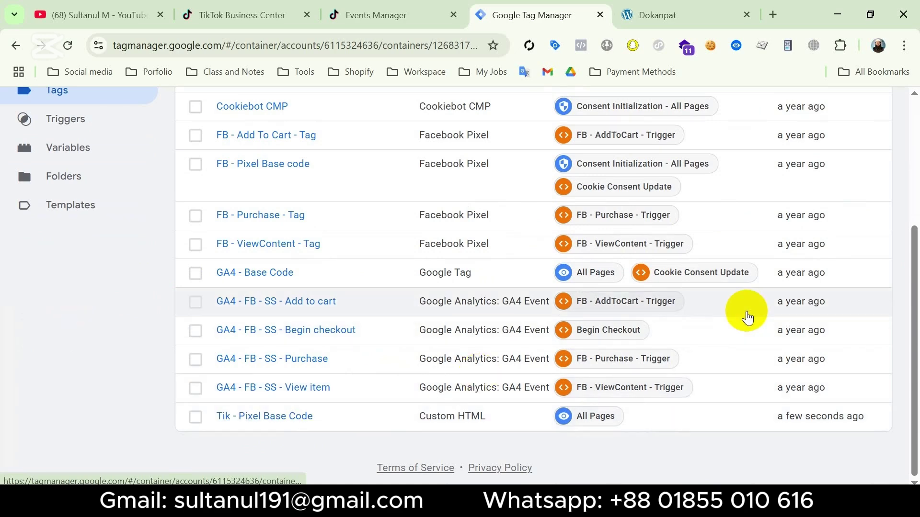
scroll(737, 307, up, 4)
- Publish Version 14 with name and description 'tik pixel base code setup', then return to Events Manager
click(868, 149)
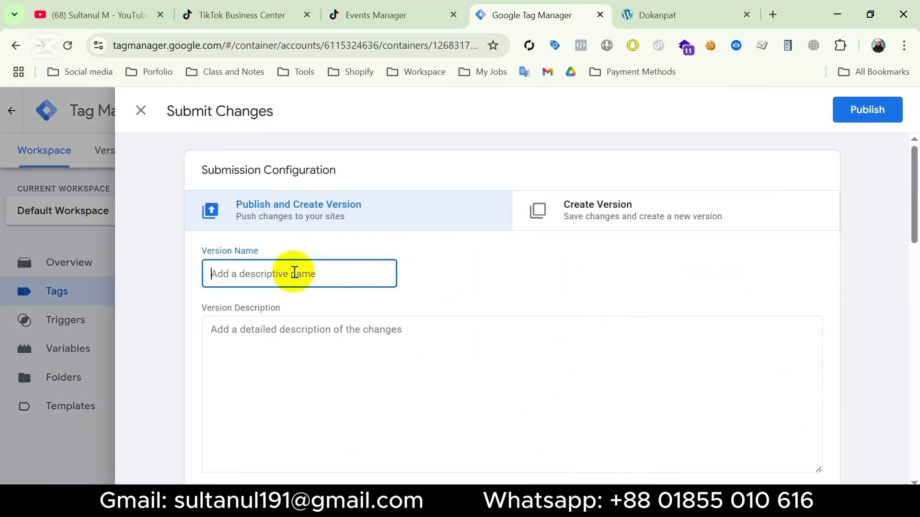
text(tik pix)
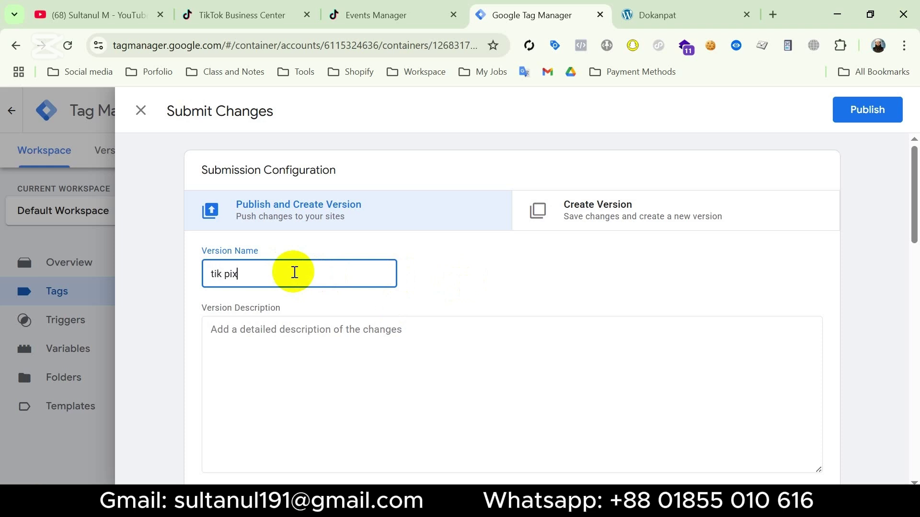
text(el base code setup)
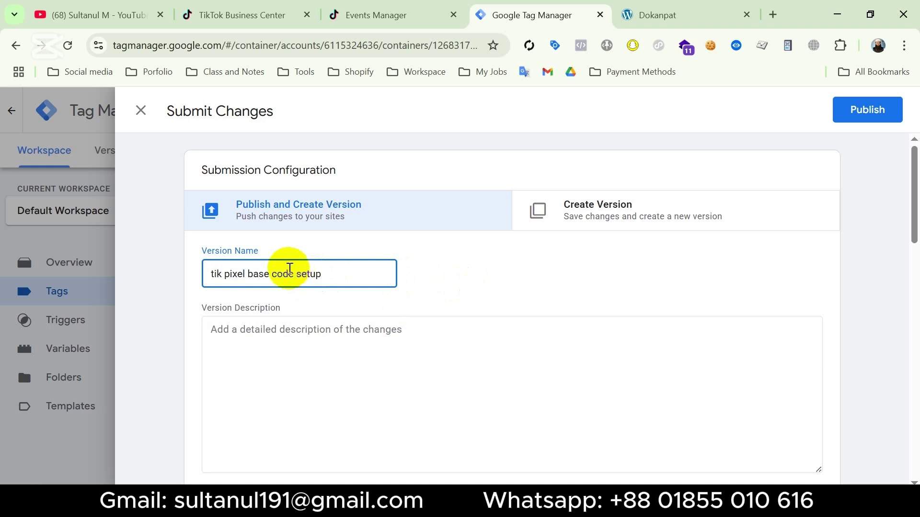
triple_click(289, 268)
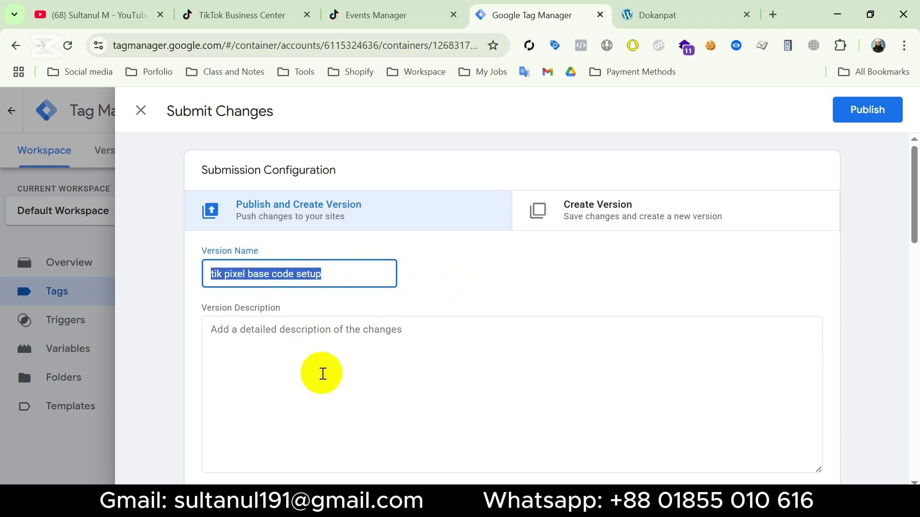
click(320, 371)
key(ctrl+v)
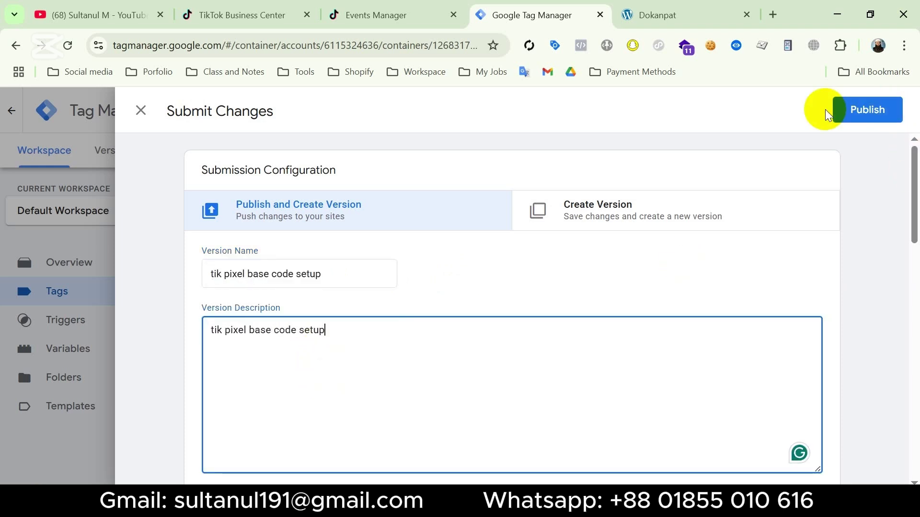
click(859, 111)
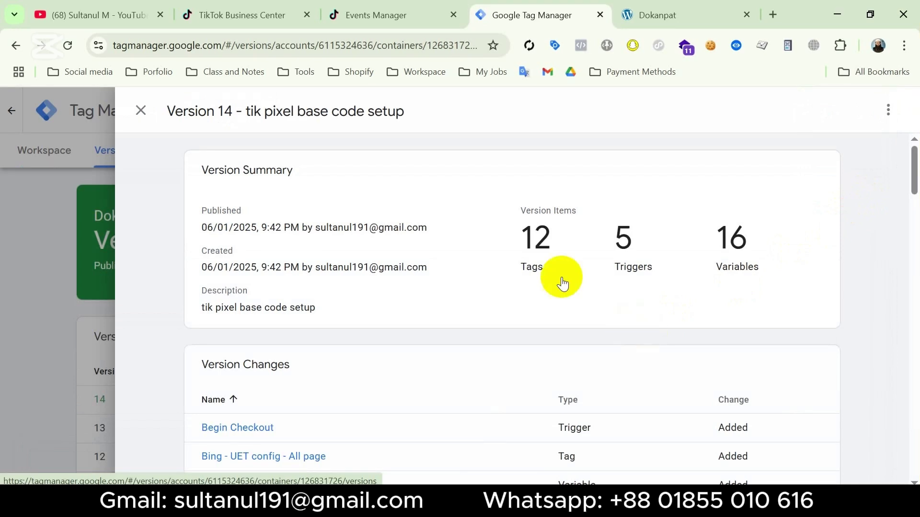
click(396, 18)
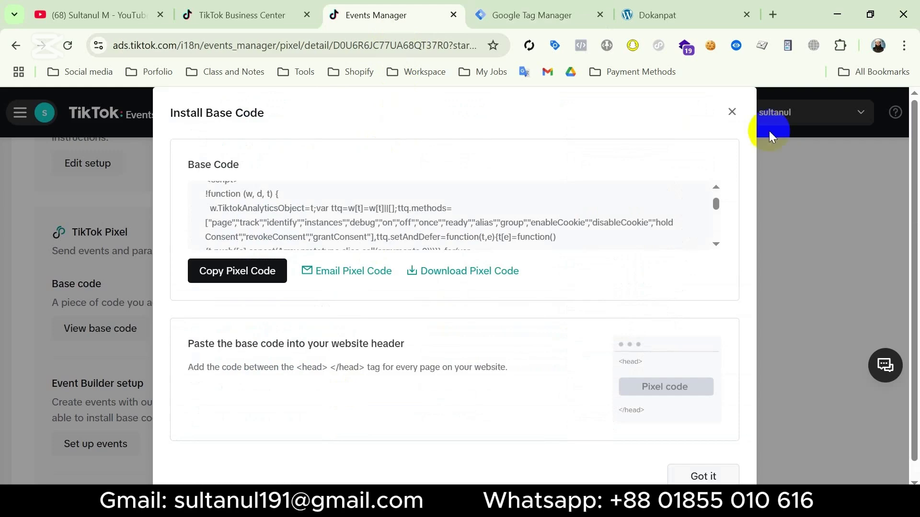
- Close the Install Base Code dialog and go to the pixel's Test Events page
click(731, 111)
scroll(353, 260, up, 10)
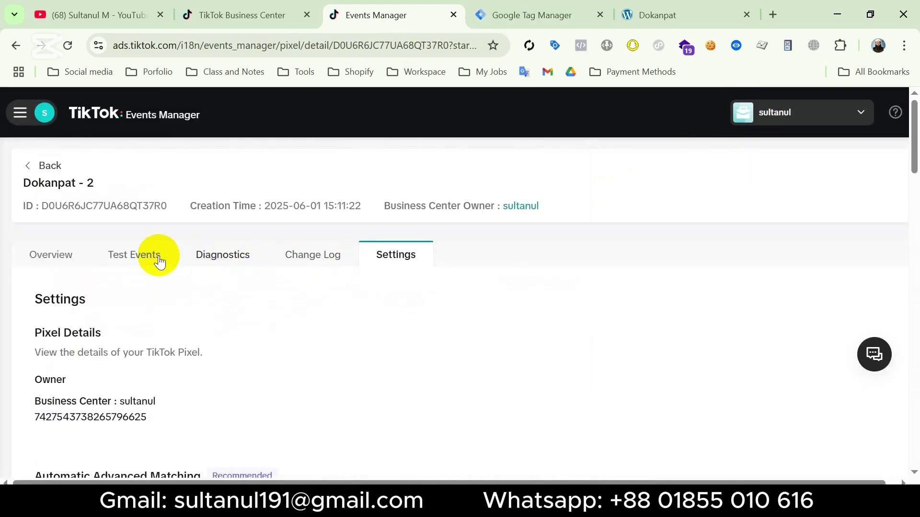
click(146, 263)
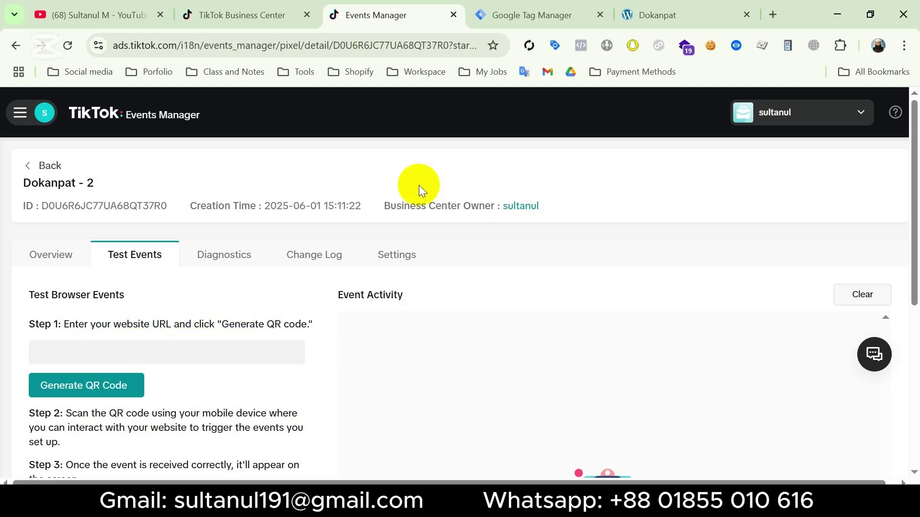
click(645, 13)
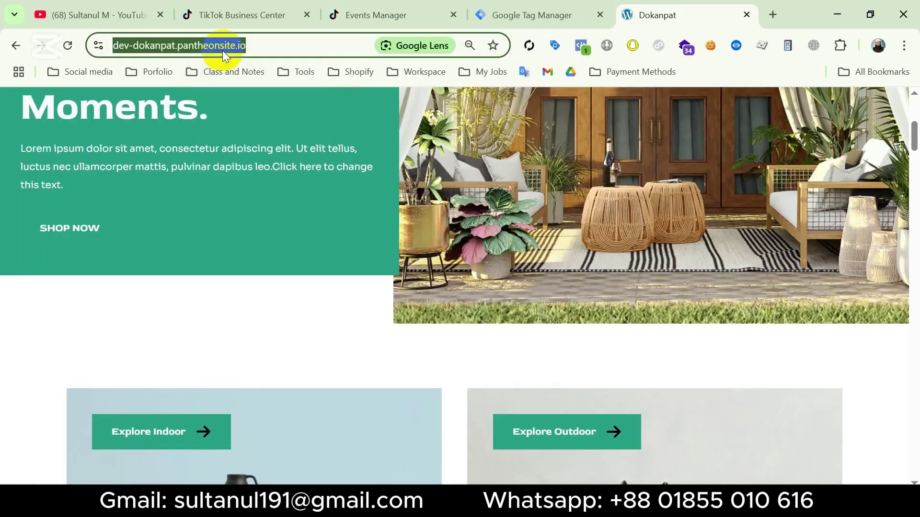
click(397, 10)
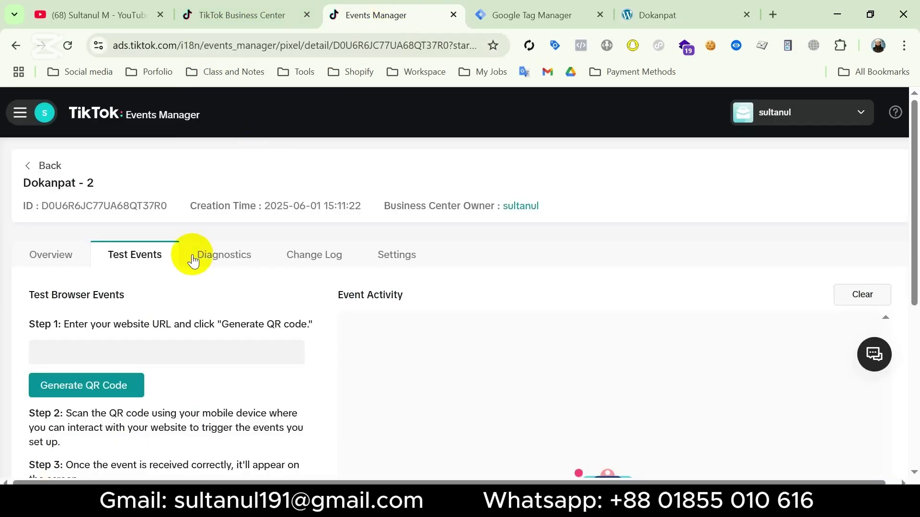
click(128, 354)
text(https://dev-dokanpat.pantheonsite.io/)
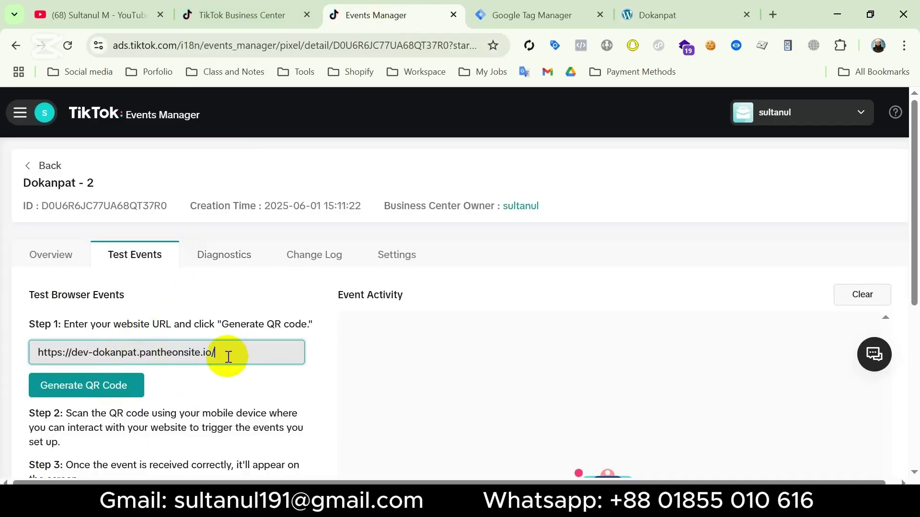
click(75, 390)
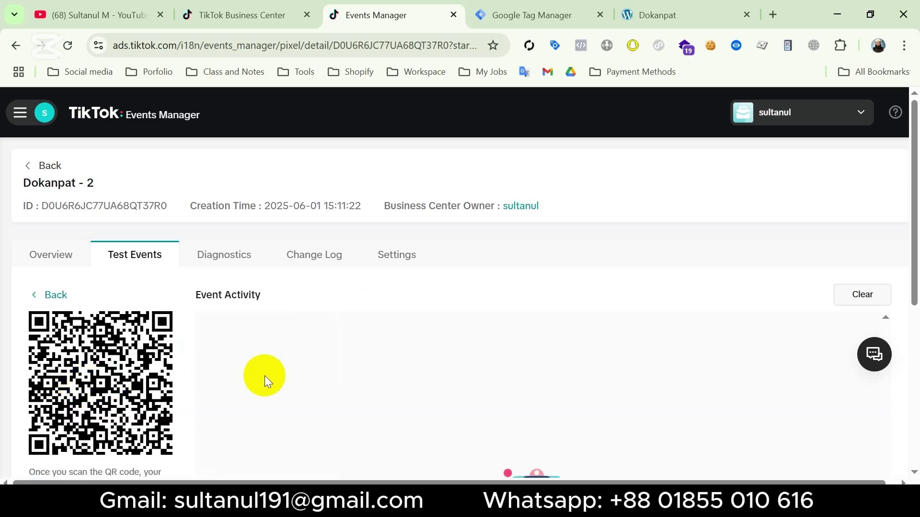
scroll(267, 375, down, 1)
scroll(268, 374, down, 3)
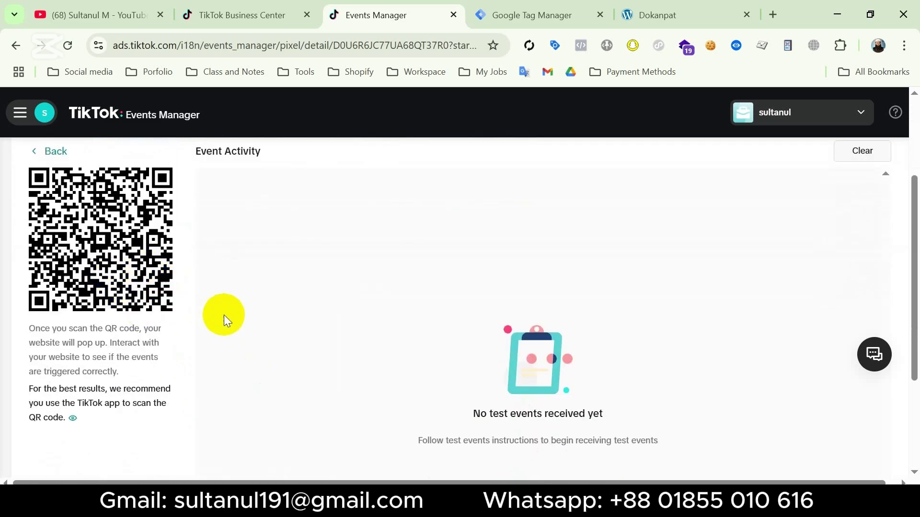
scroll(223, 315, down, 3)
scroll(223, 315, up, 6)
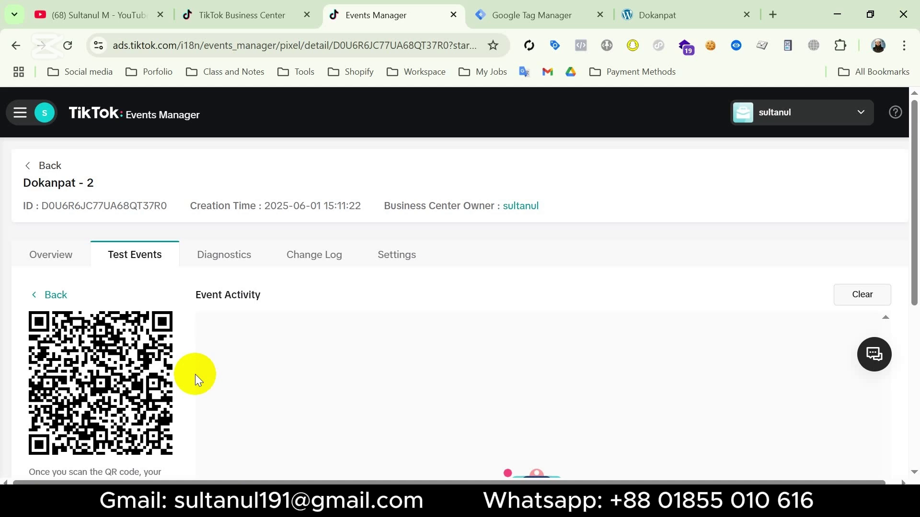
scroll(106, 368, down, 3)
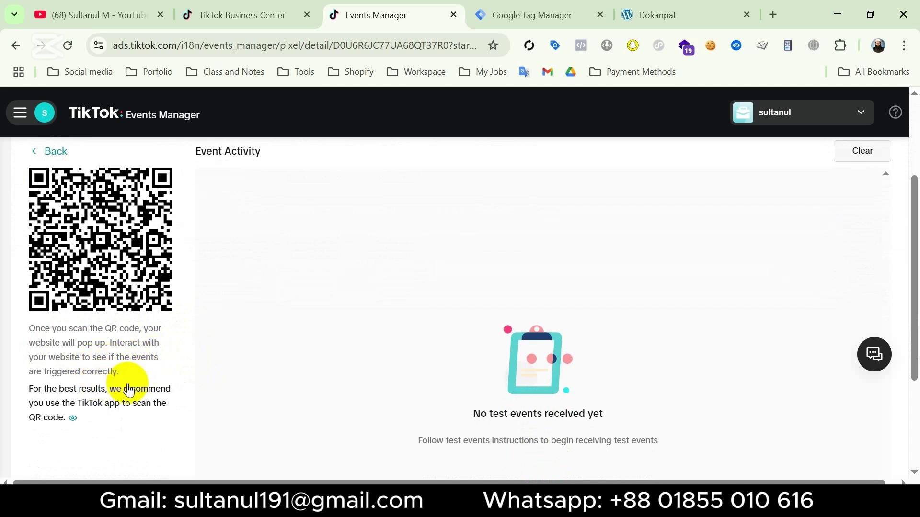
scroll(244, 372, up, 2)
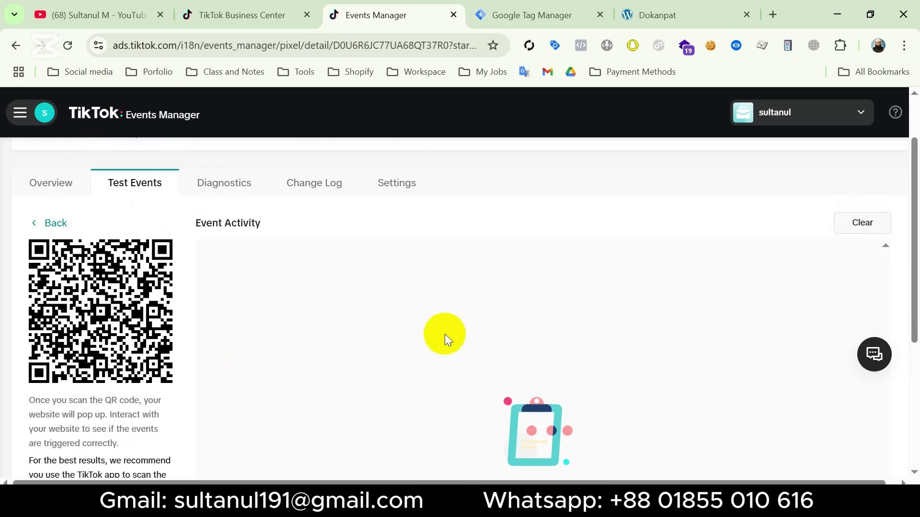
click(788, 46)
- Open the store through the test link and browse All Products and Home Decor
click(719, 82)
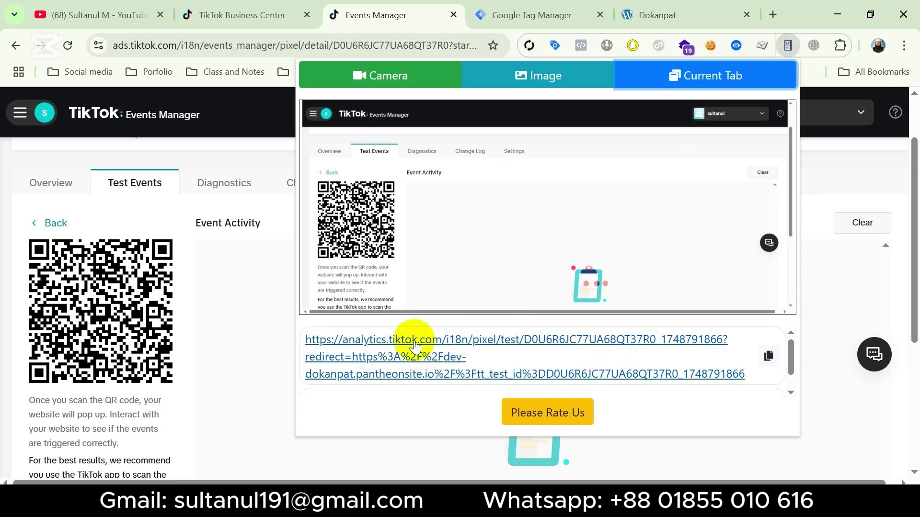
click(399, 345)
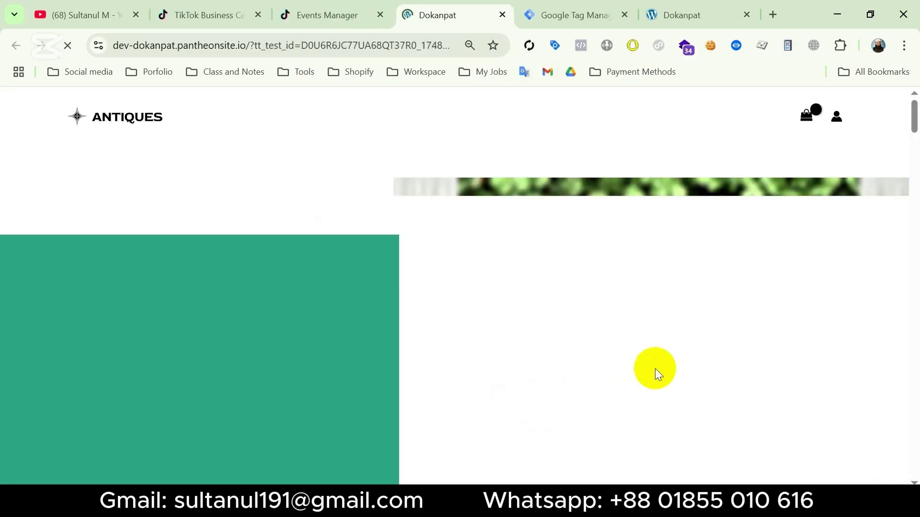
click(654, 371)
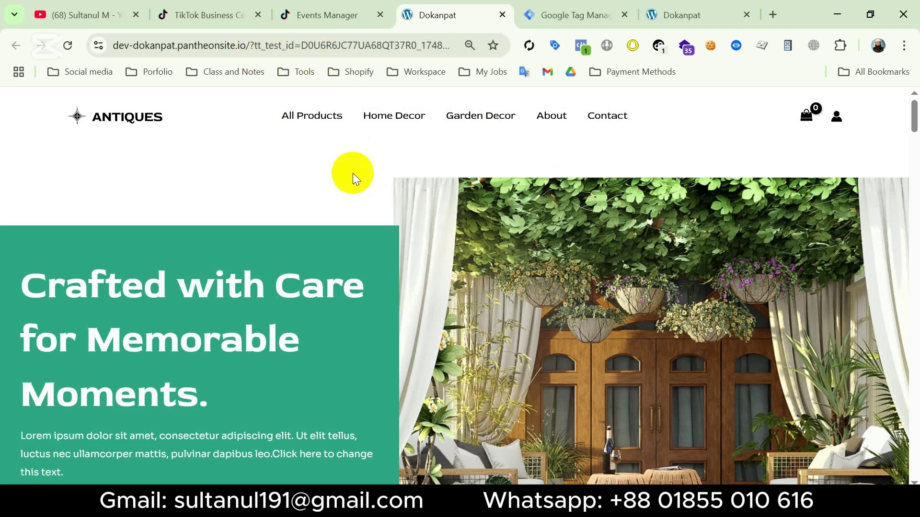
scroll(372, 273, down, 8)
scroll(373, 273, down, 5)
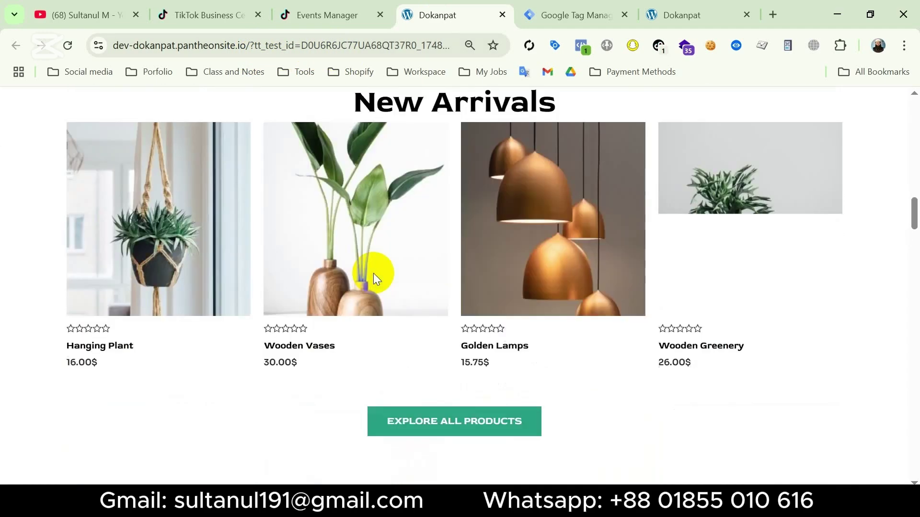
scroll(373, 273, up, 15)
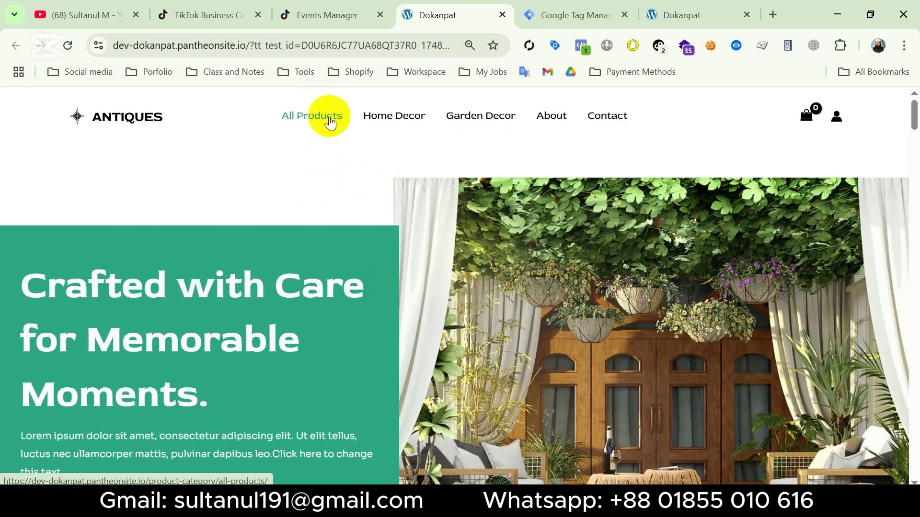
click(329, 116)
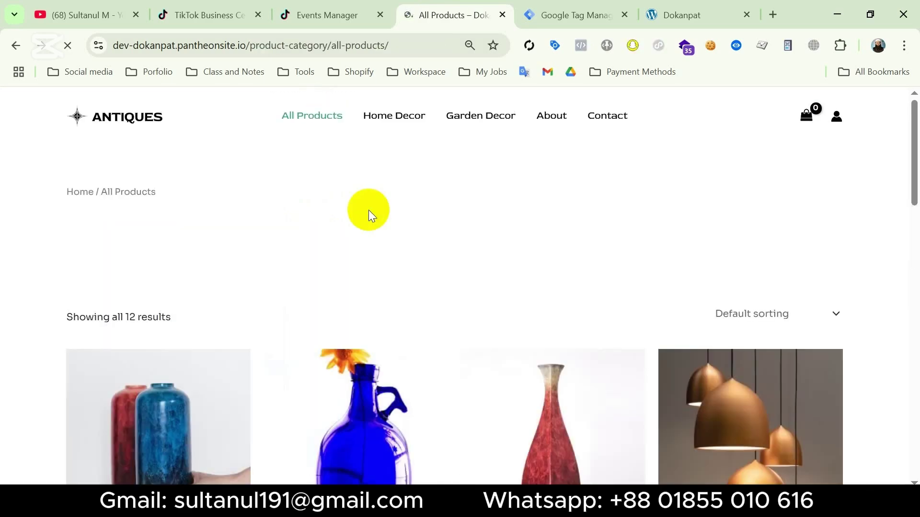
click(394, 116)
- Reload Test Events in Events Manager, which still shows no events received
click(330, 12)
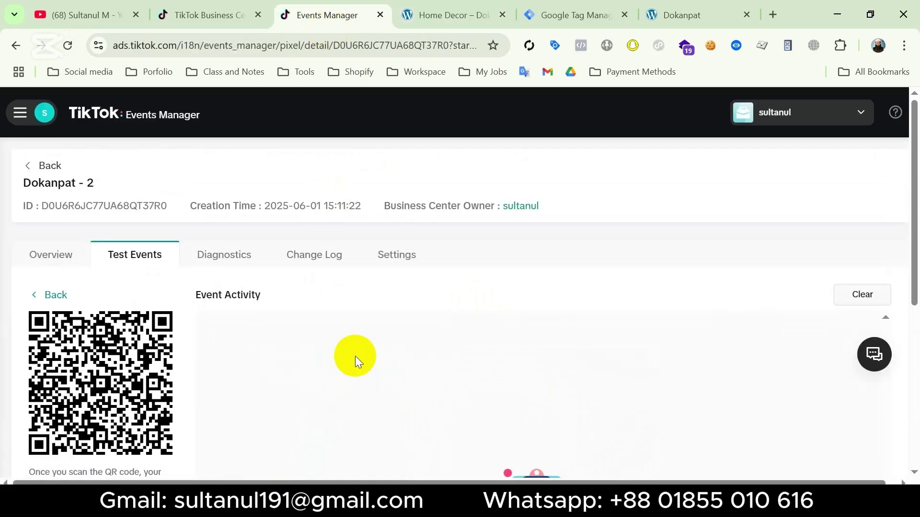
scroll(565, 398, down, 2)
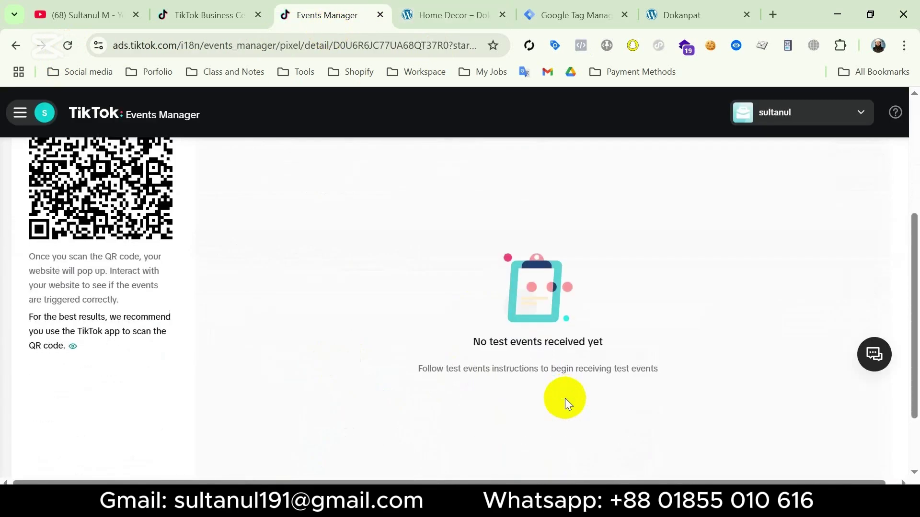
scroll(565, 398, up, 5)
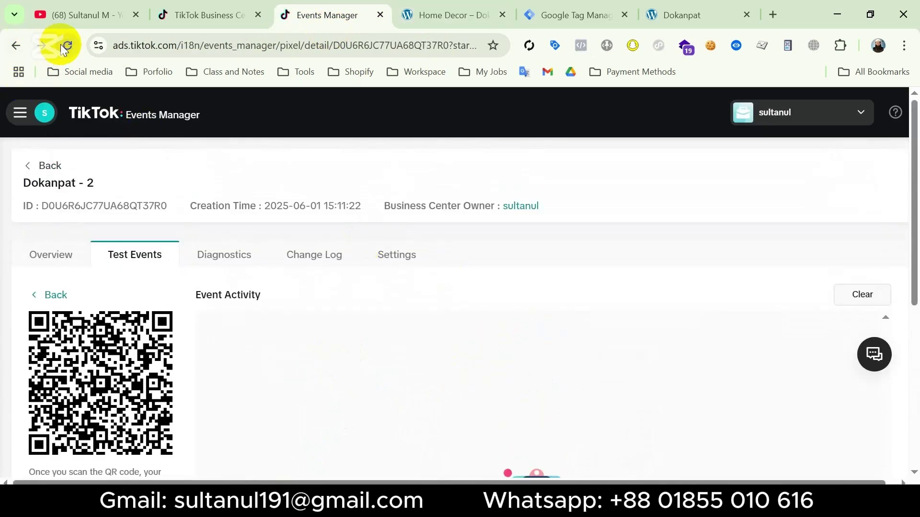
click(61, 44)
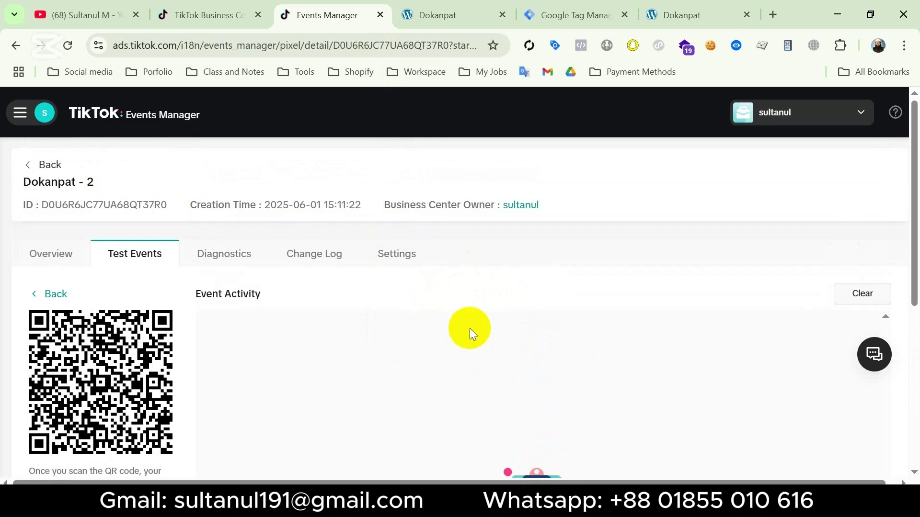
scroll(419, 351, down, 3)
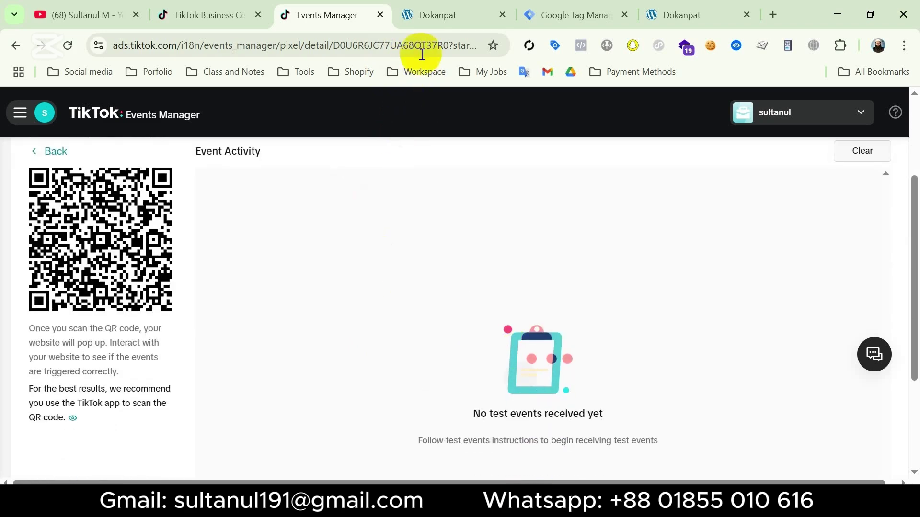
- Check in TikTok Pixel Helper that the Dokanpat - 2 pixel fires Pageview on the store homepage
click(451, 17)
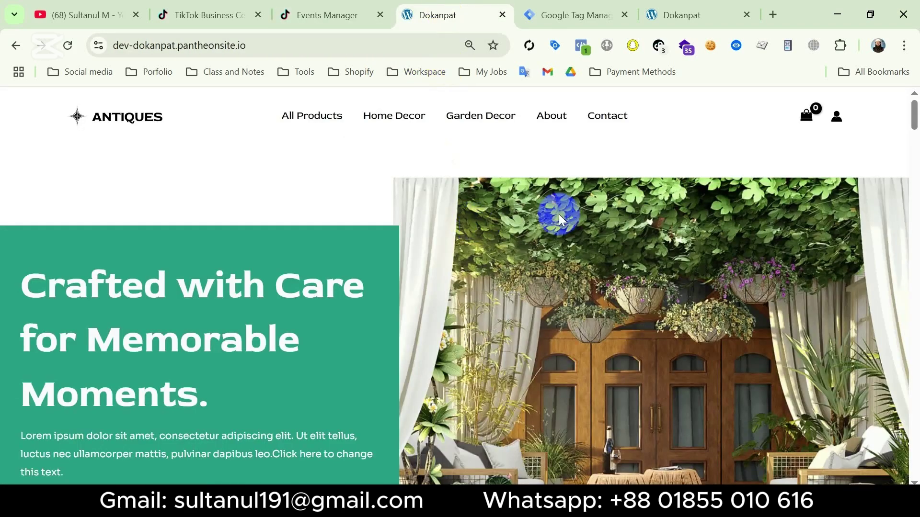
click(660, 47)
click(400, 218)
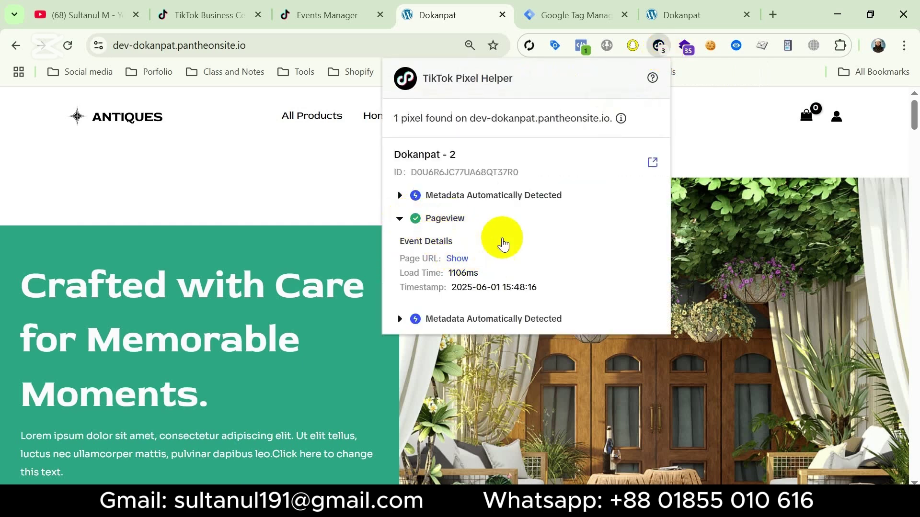
click(433, 225)
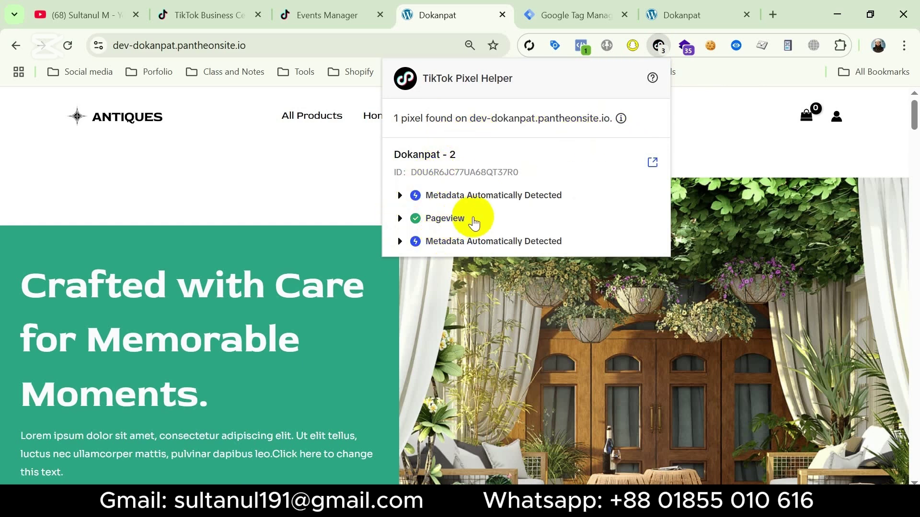
click(714, 122)
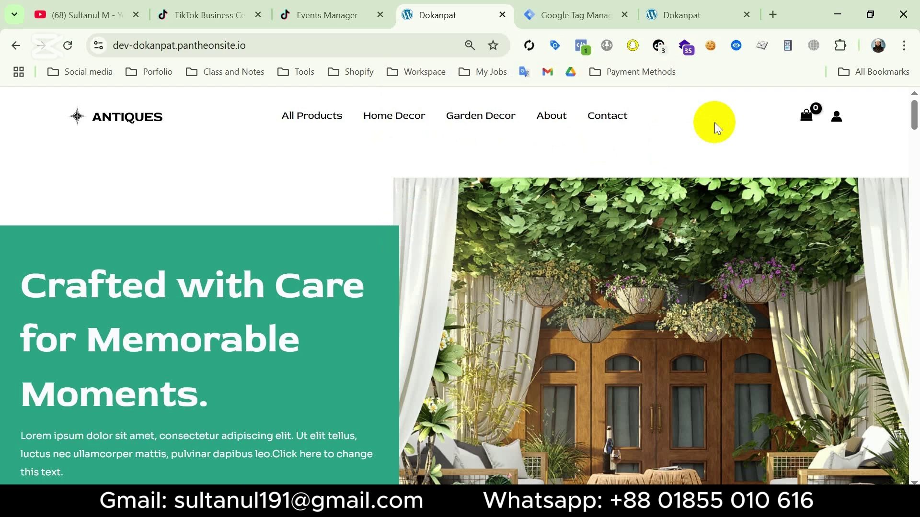
- Recheck the Test Events page, which still reports no events received
click(327, 15)
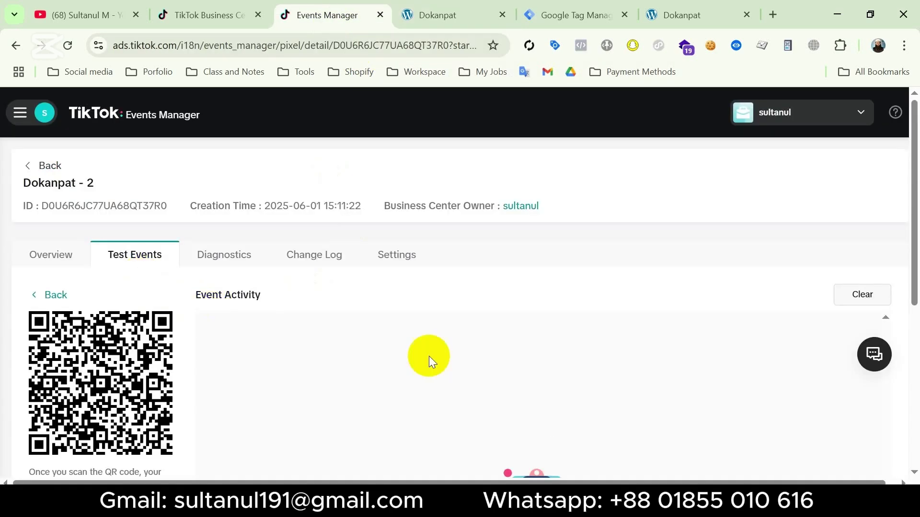
scroll(497, 366, down, 4)
scroll(389, 374, up, 4)
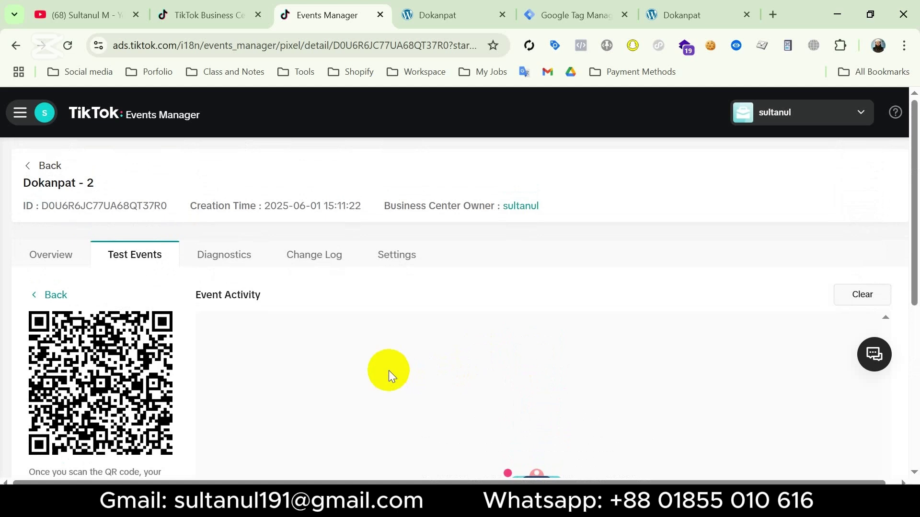
scroll(415, 372, down, 3)
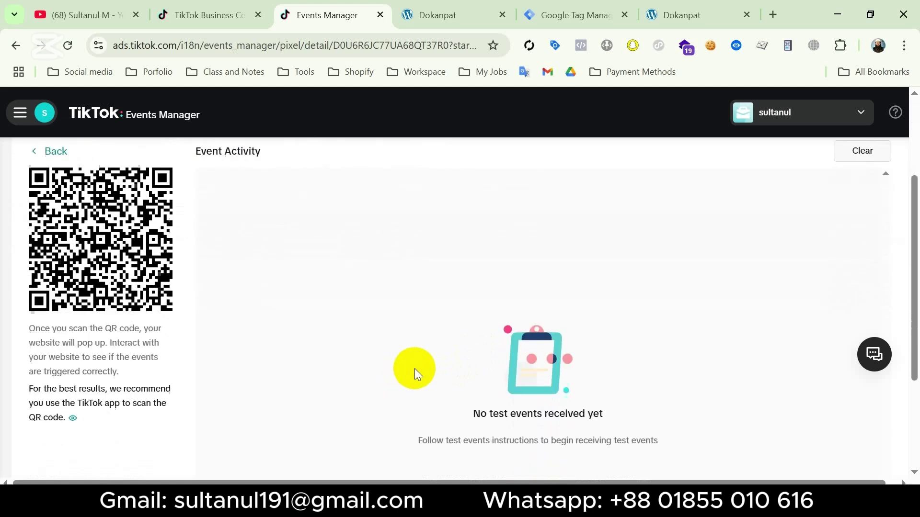
scroll(411, 372, up, 3)
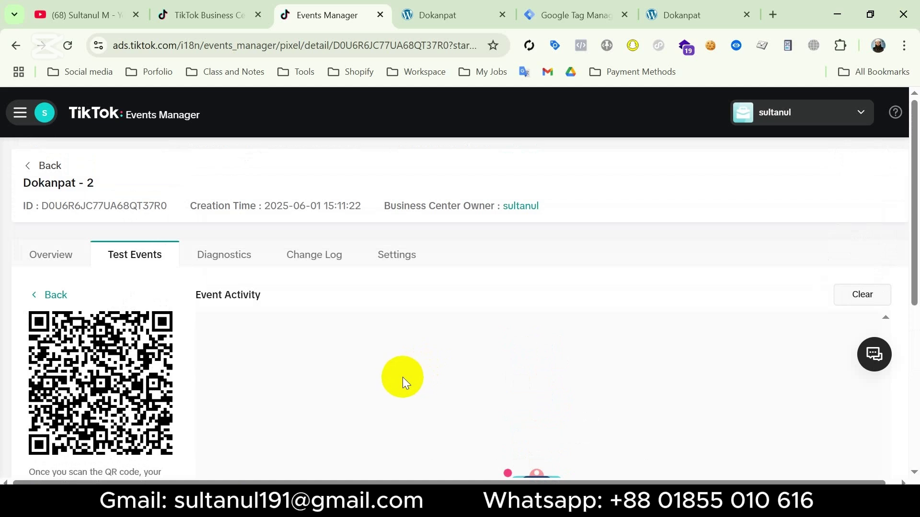
- Return to the store page and reopen its TikTok Pixel Helper readout
click(438, 15)
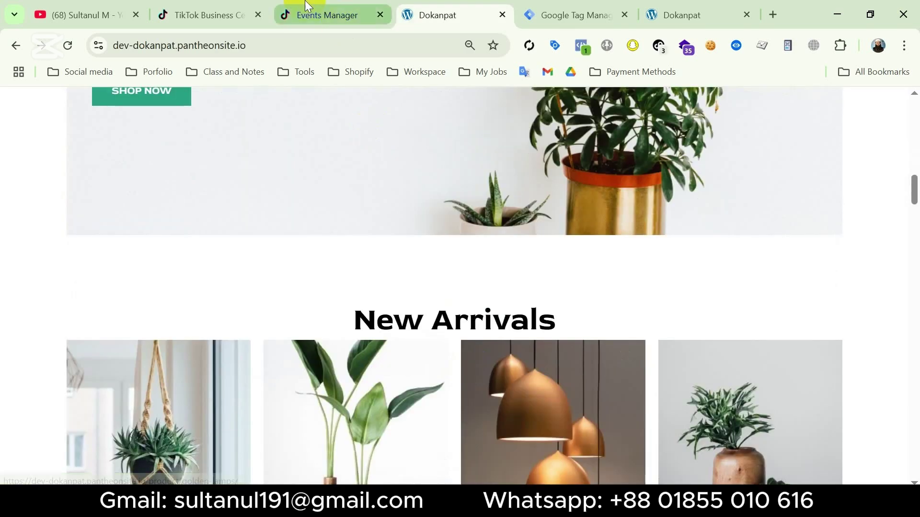
click(341, 13)
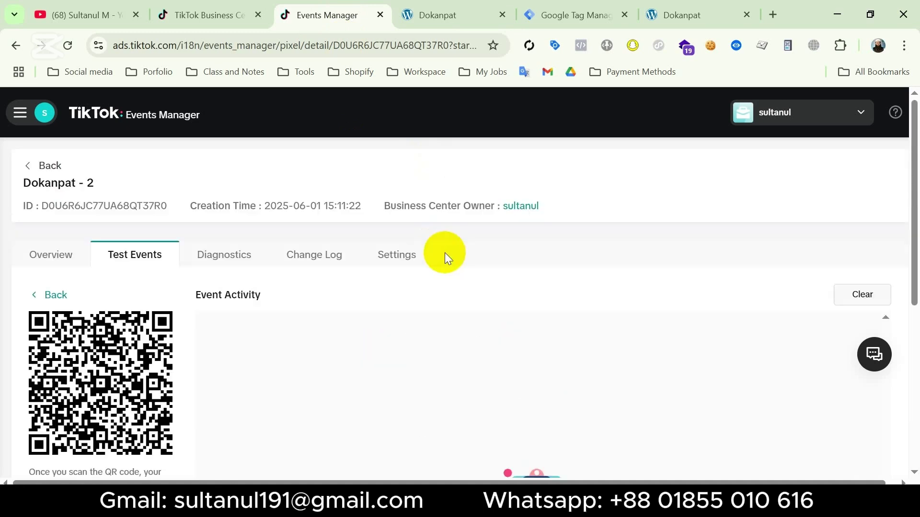
click(446, 13)
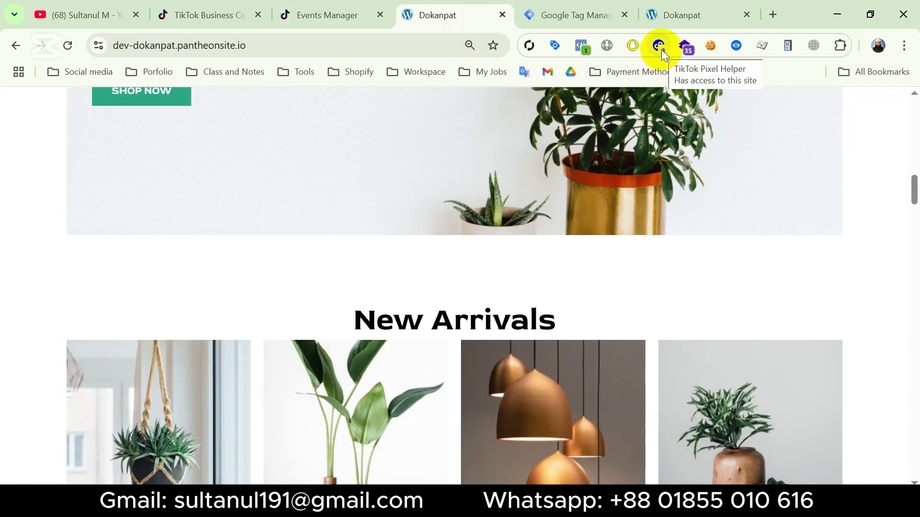
click(661, 50)
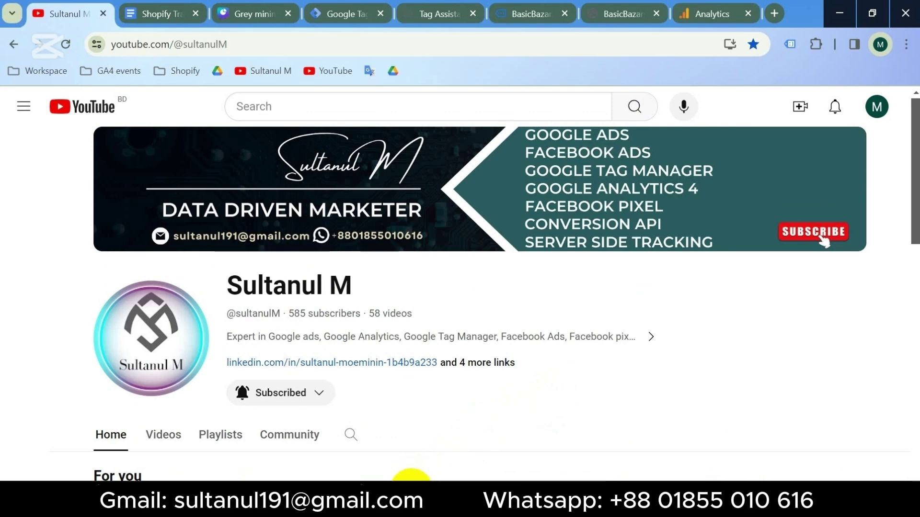
click(413, 505)
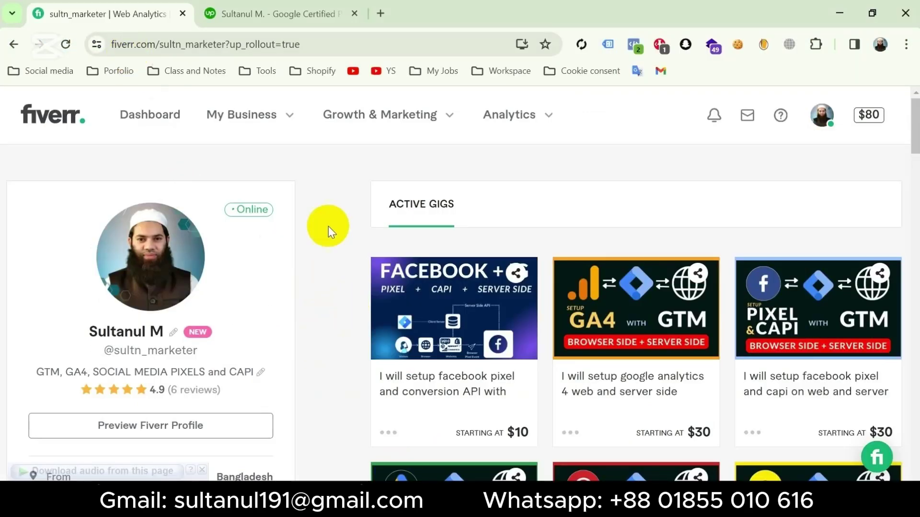
click(282, 14)
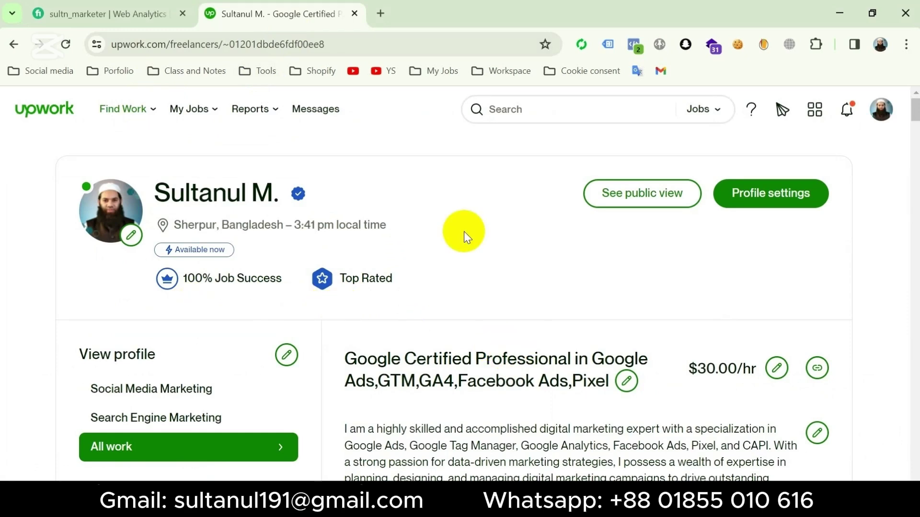
scroll(463, 231, down, 20)
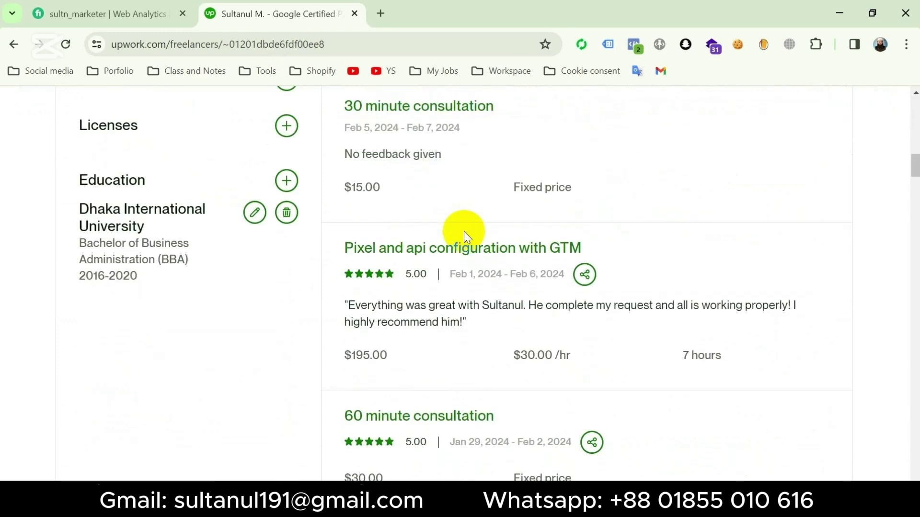
scroll(486, 283, up, 20)
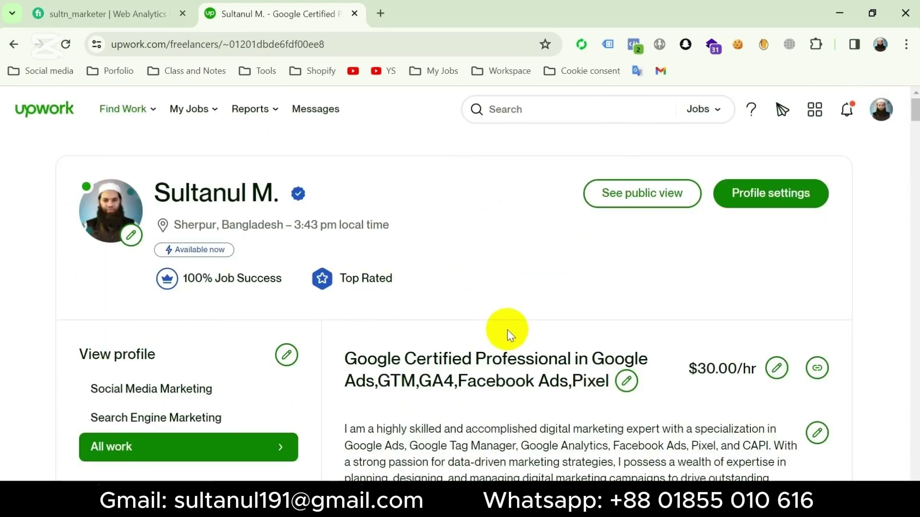
key(alt+Tab)
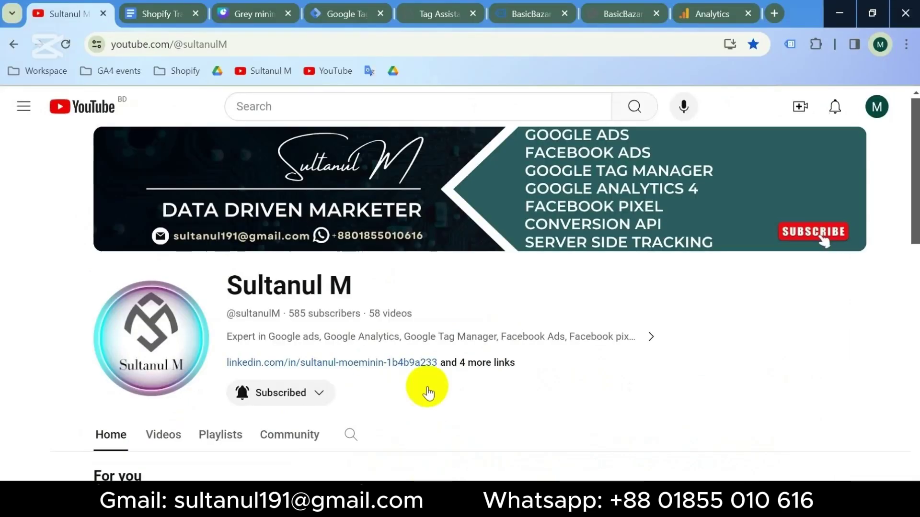